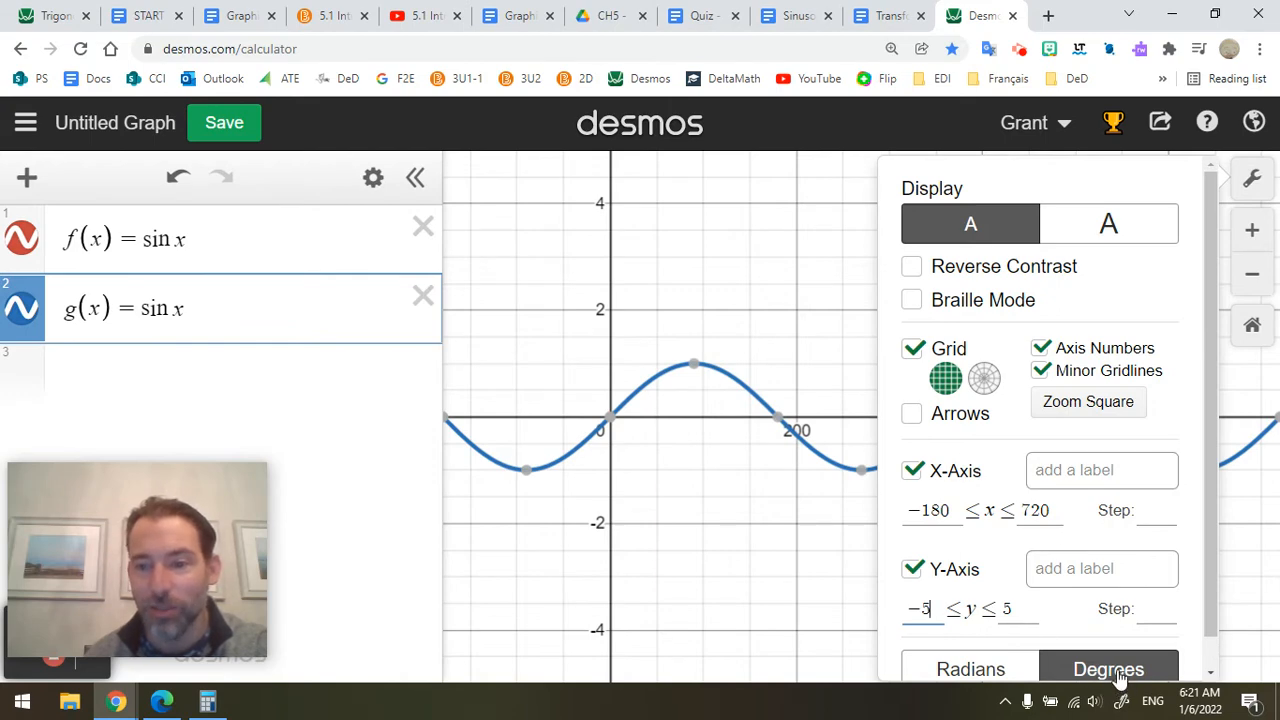
# Close the graph settings, add the coefficient a in front of sin x in g(x), and create a slider for a
pyautogui.moveTo(780, 400)
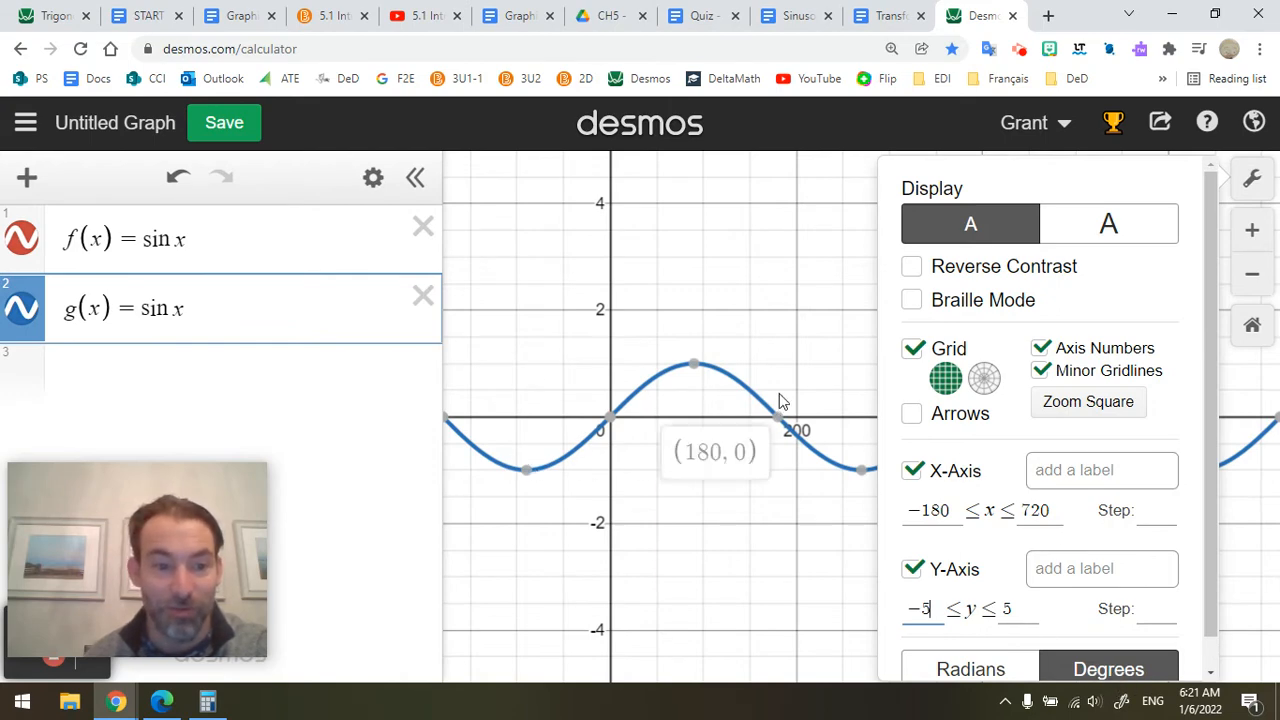
pyautogui.click(751, 262)
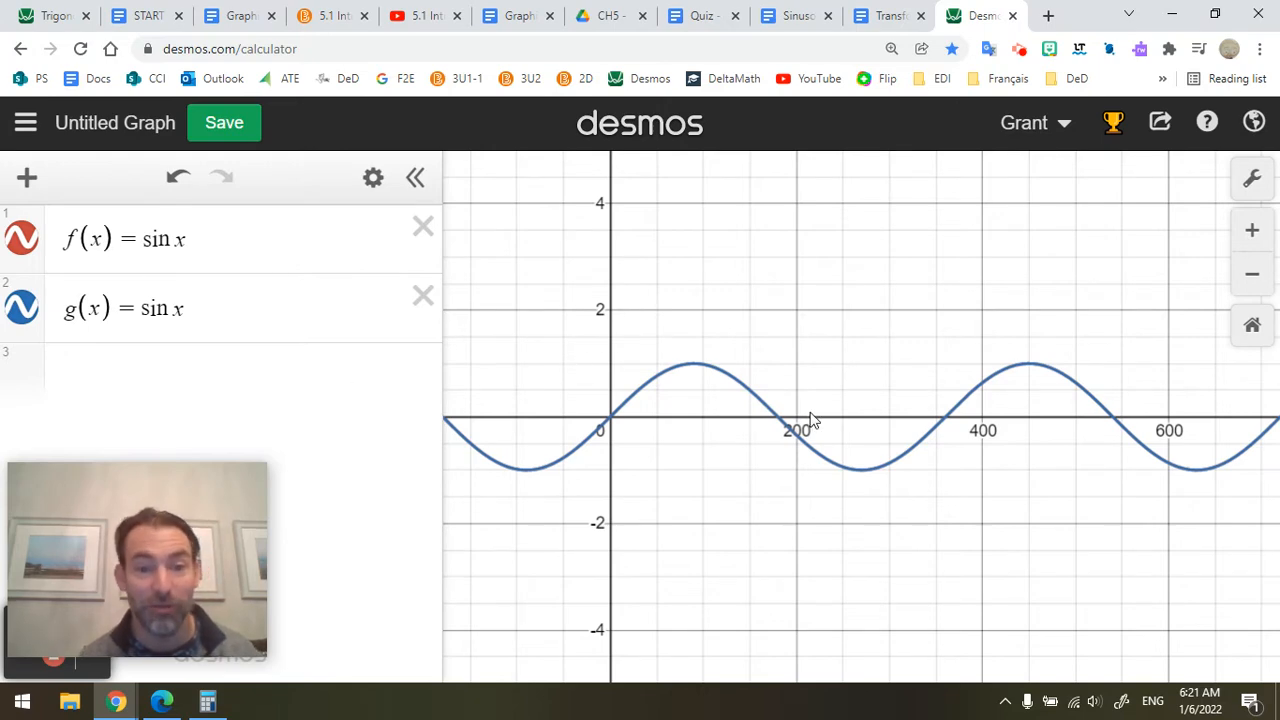
pyautogui.click(137, 313)
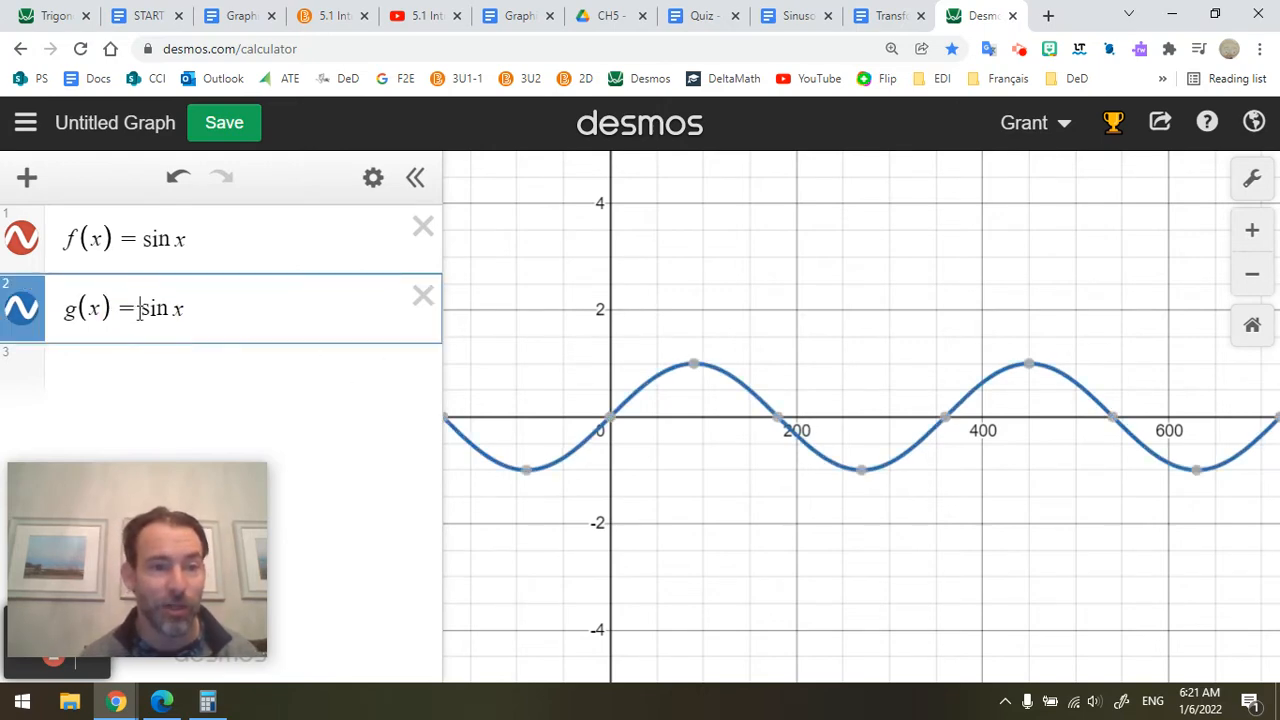
pyautogui.write('a')
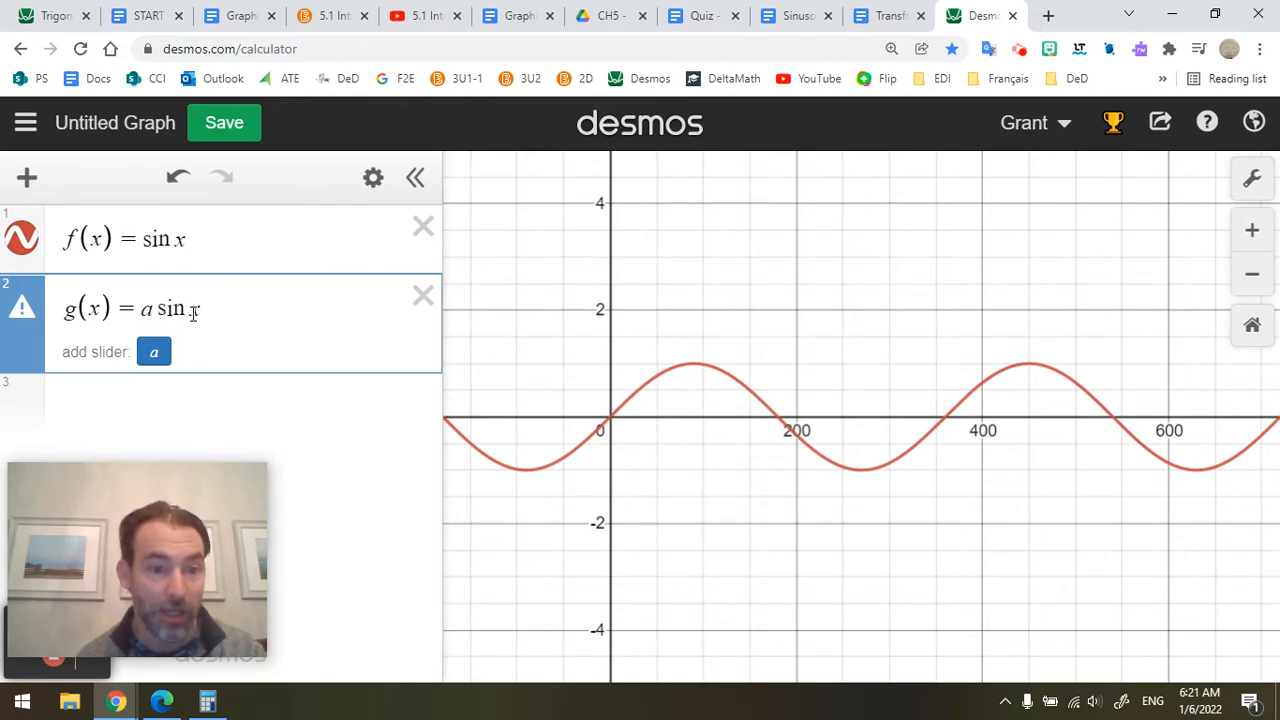
pyautogui.click(158, 354)
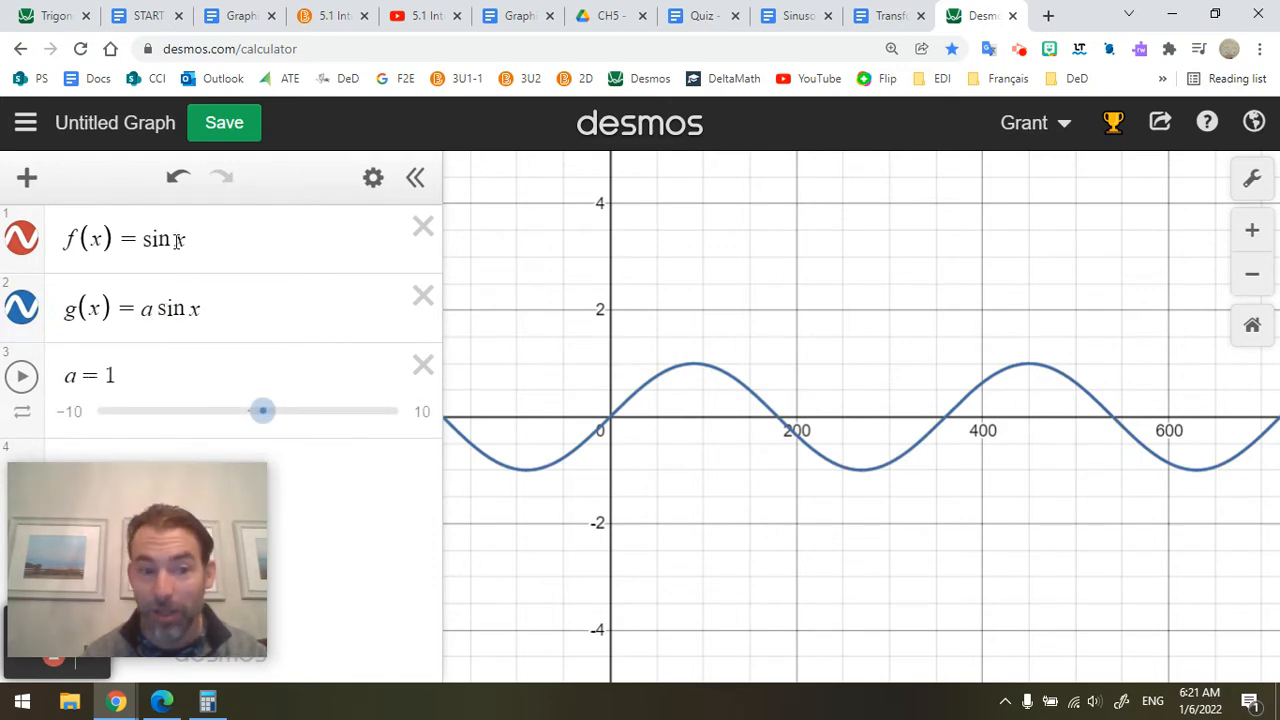
# Vary the slider a through 2.6, 2 and −4.2, and return it to 1
pyautogui.moveTo(265, 418)
pyautogui.mouseDown()
pyautogui.moveTo(300, 420)
pyautogui.moveTo(203, 409)
pyautogui.moveTo(290, 408)
pyautogui.moveTo(189, 410)
pyautogui.moveTo(190, 421)
pyautogui.moveTo(289, 422)
pyautogui.mouseUp()
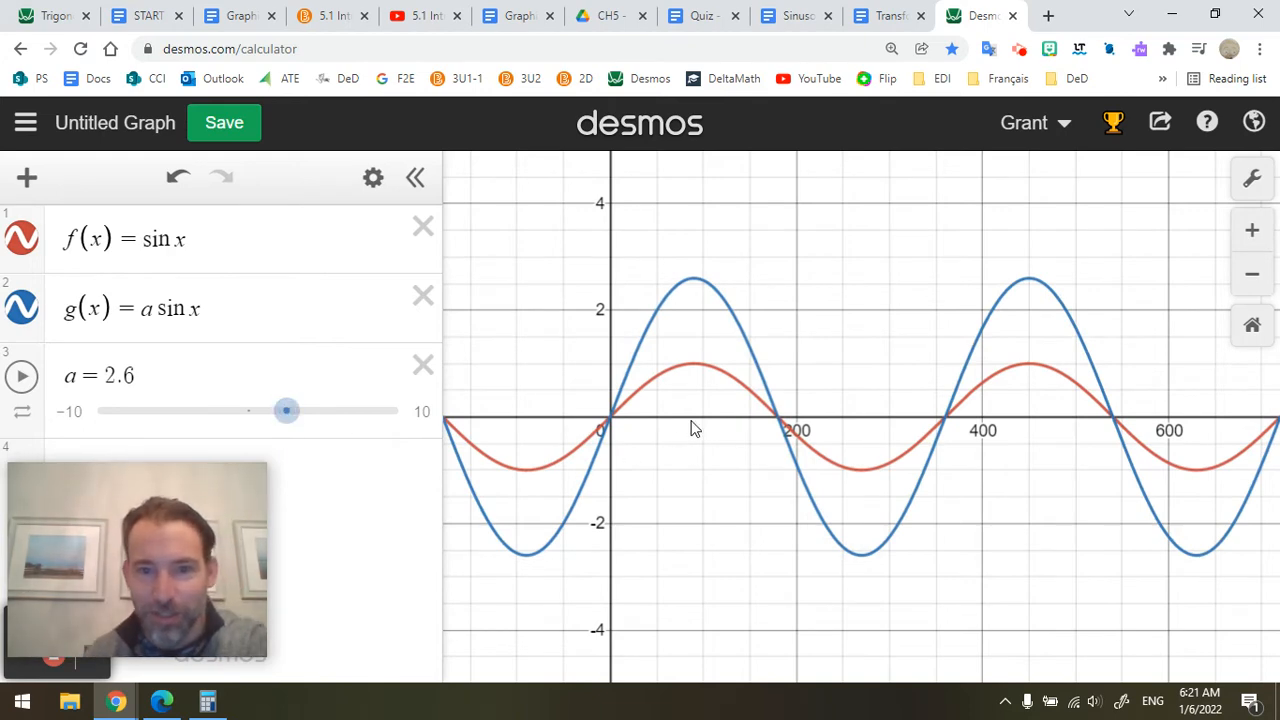
pyautogui.moveTo(287, 411); pyautogui.dragTo(279, 411)
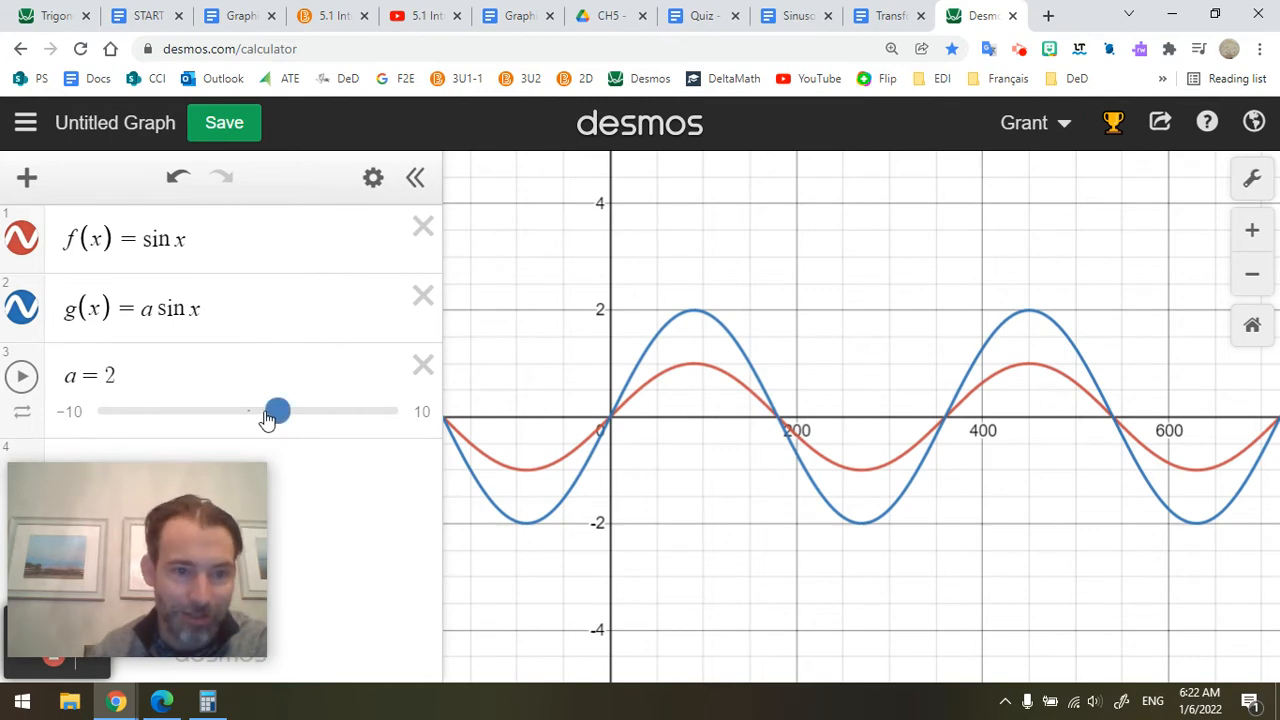
pyautogui.moveTo(268, 418); pyautogui.dragTo(185, 418)
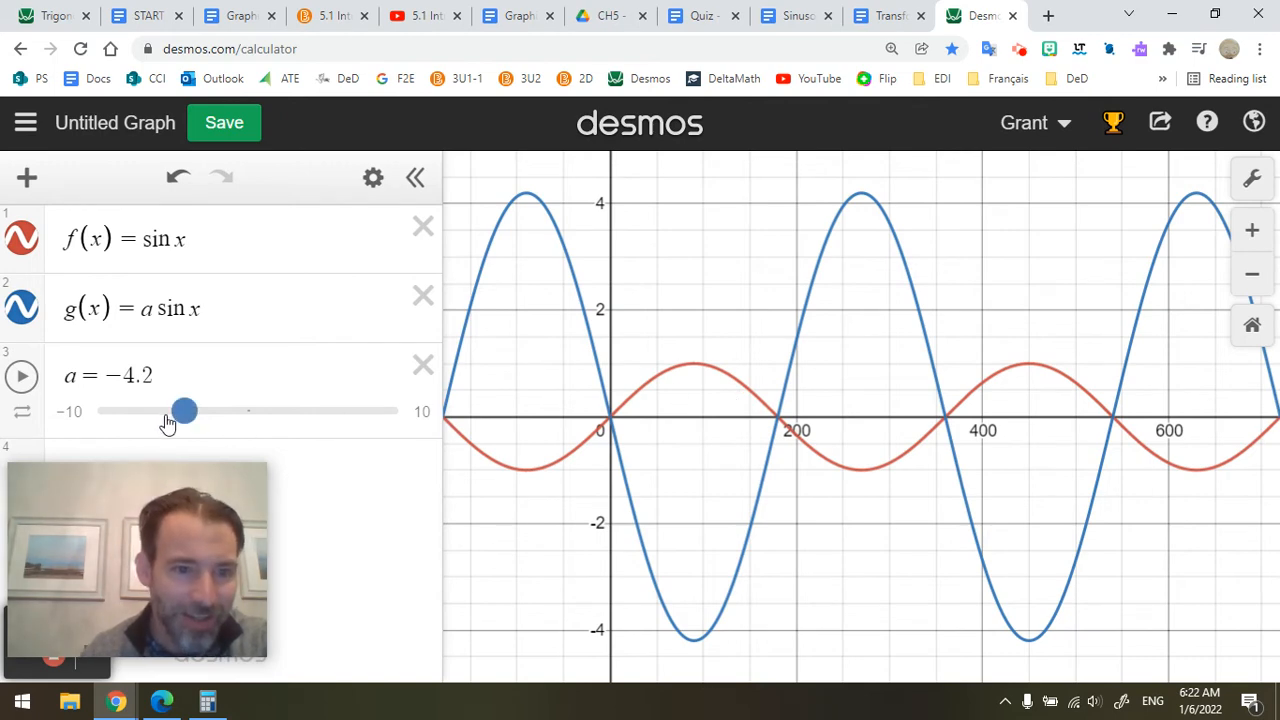
pyautogui.moveTo(183, 412); pyautogui.dragTo(256, 418)
# Append + c to g(x) and create a slider for c set to 0
pyautogui.click(241, 308)
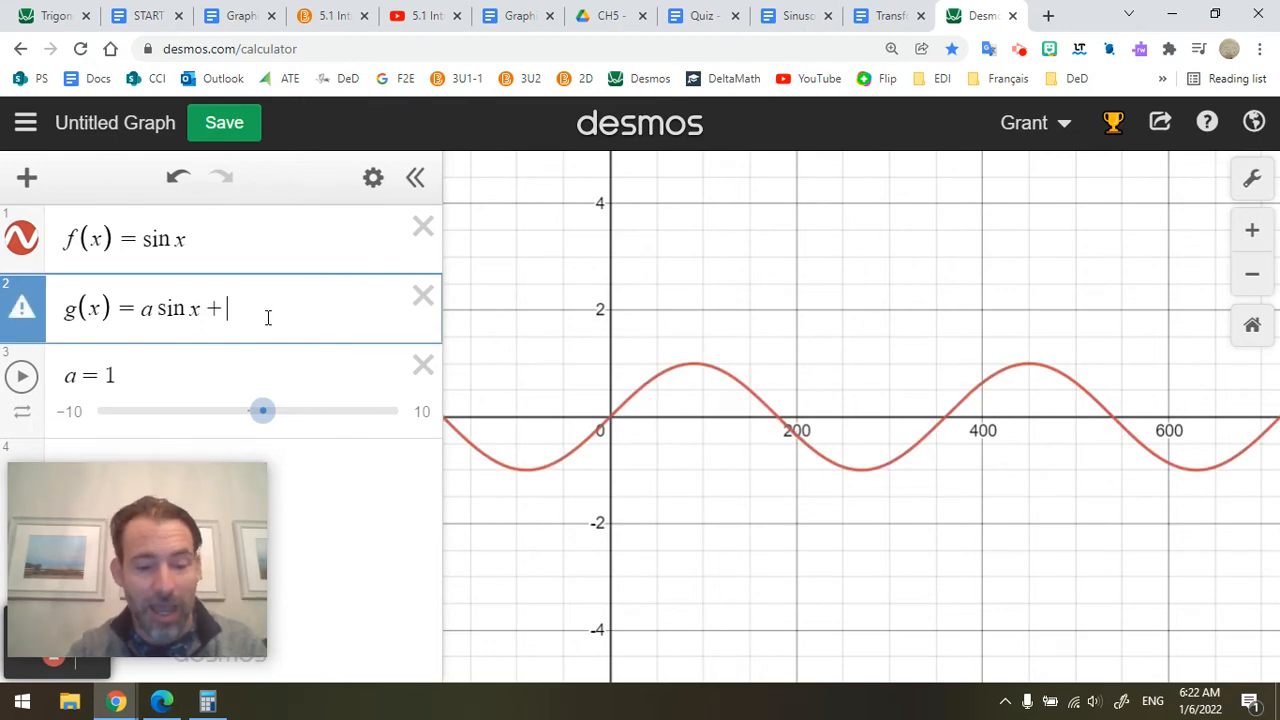
pyautogui.write('c')
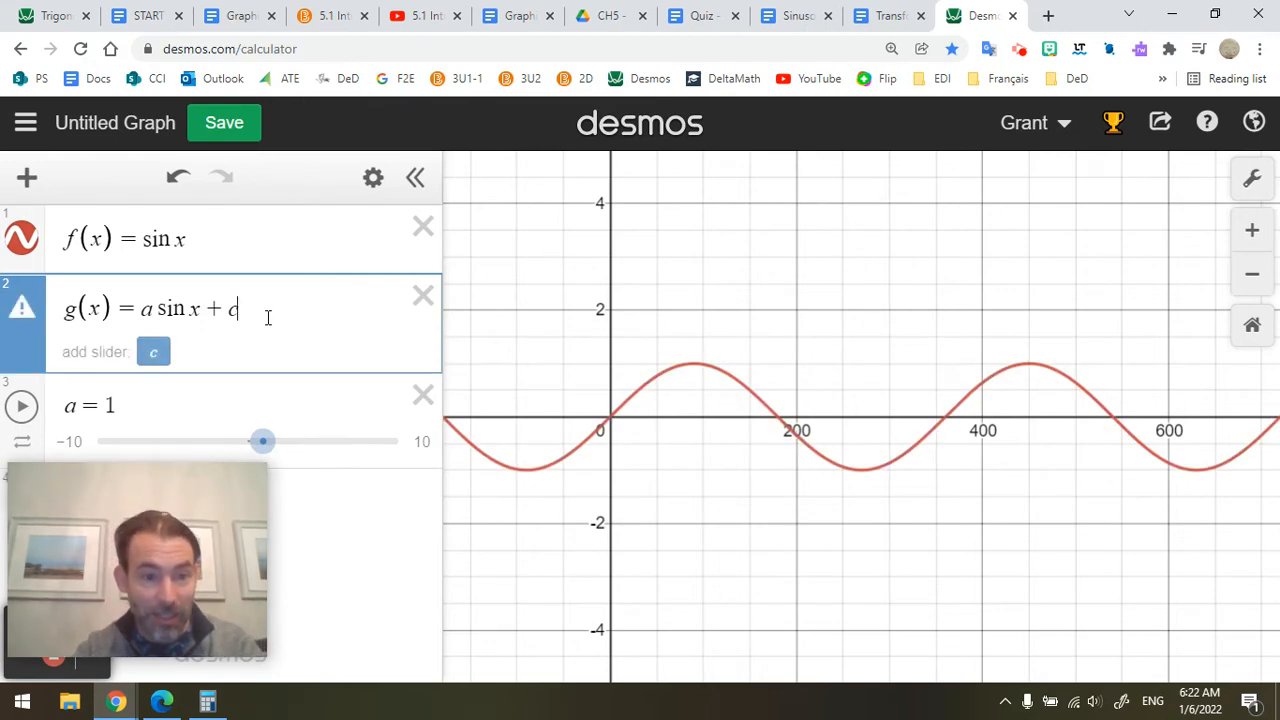
pyautogui.click(155, 352)
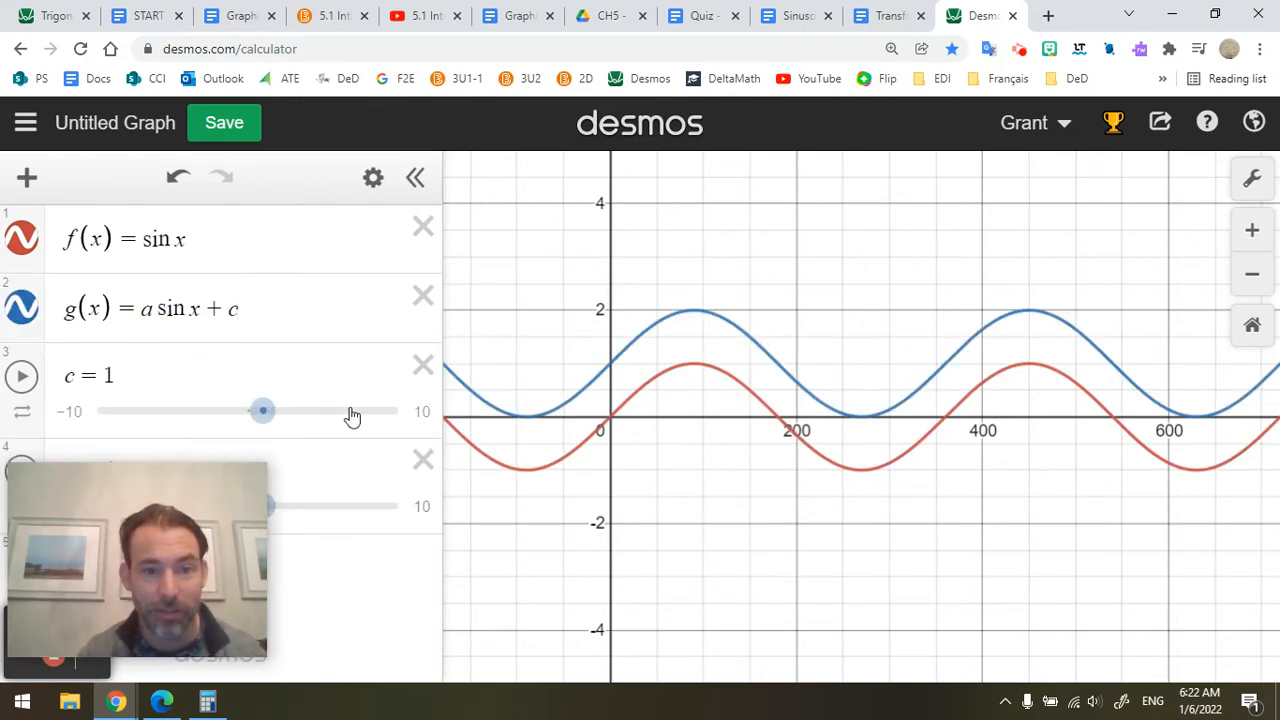
pyautogui.moveTo(260, 411)
pyautogui.mouseDown()
pyautogui.moveTo(233, 411)
pyautogui.moveTo(248, 411)
pyautogui.mouseUp()
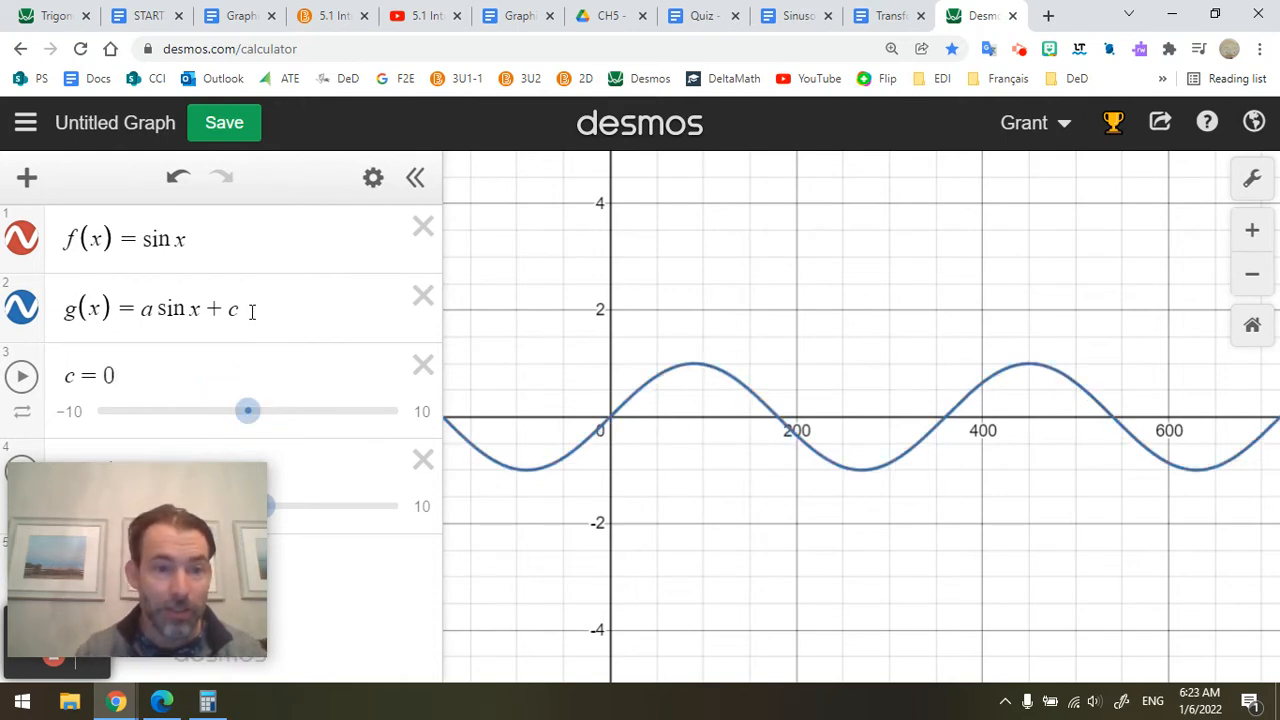
# Raise c to 2 and plot the horizontal line y = 2 as the midline of g(x)
pyautogui.moveTo(250, 414); pyautogui.dragTo(287, 420)
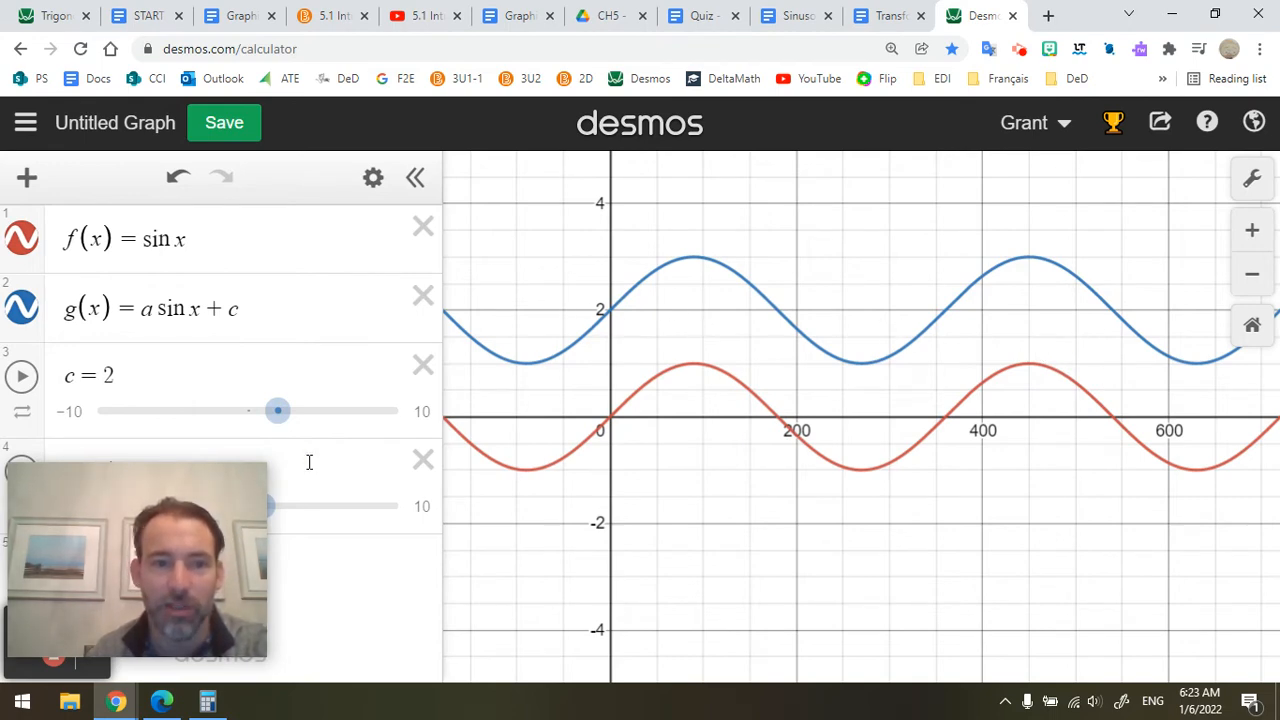
pyautogui.click(355, 562)
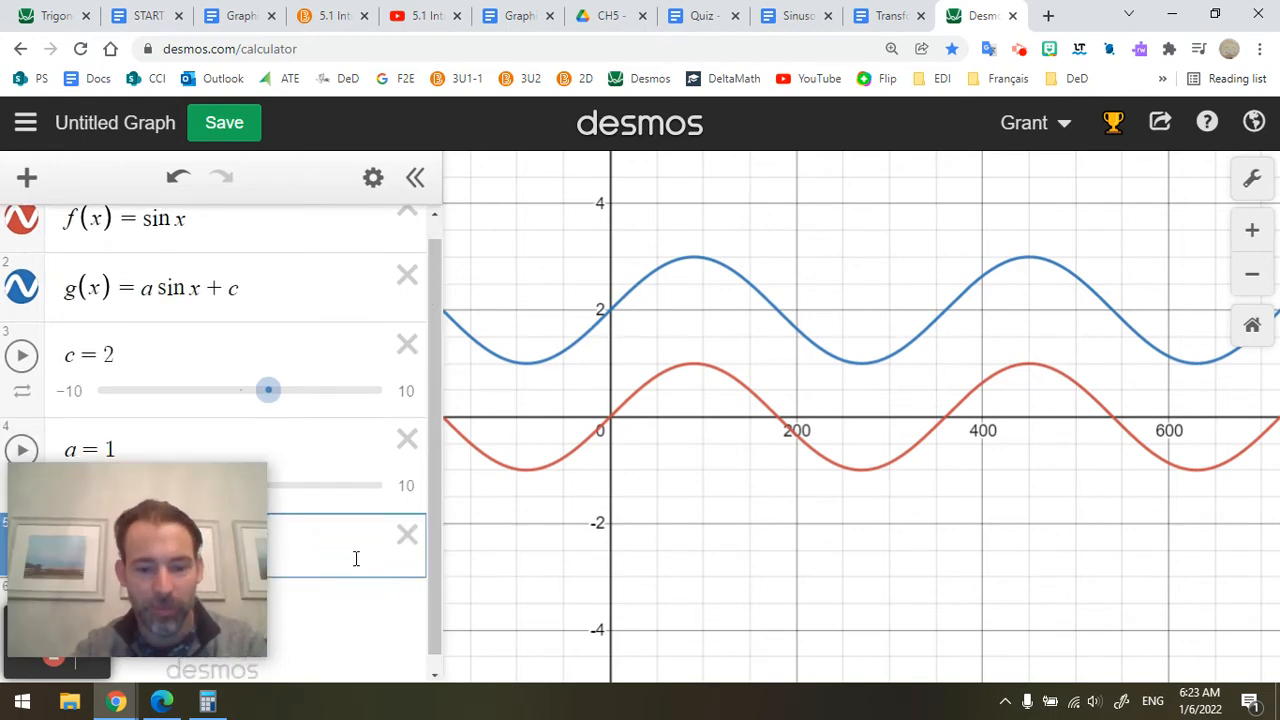
pyautogui.moveTo(193, 494); pyautogui.dragTo(1157, 512)
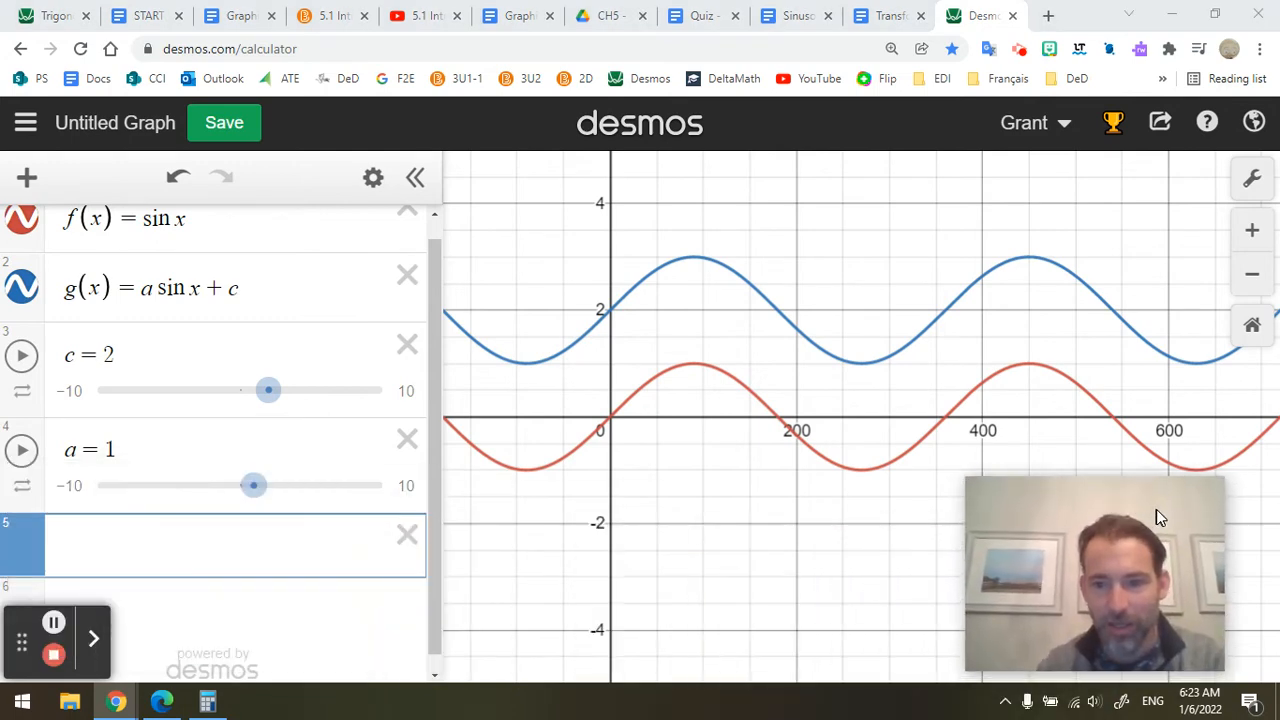
pyautogui.click(249, 549)
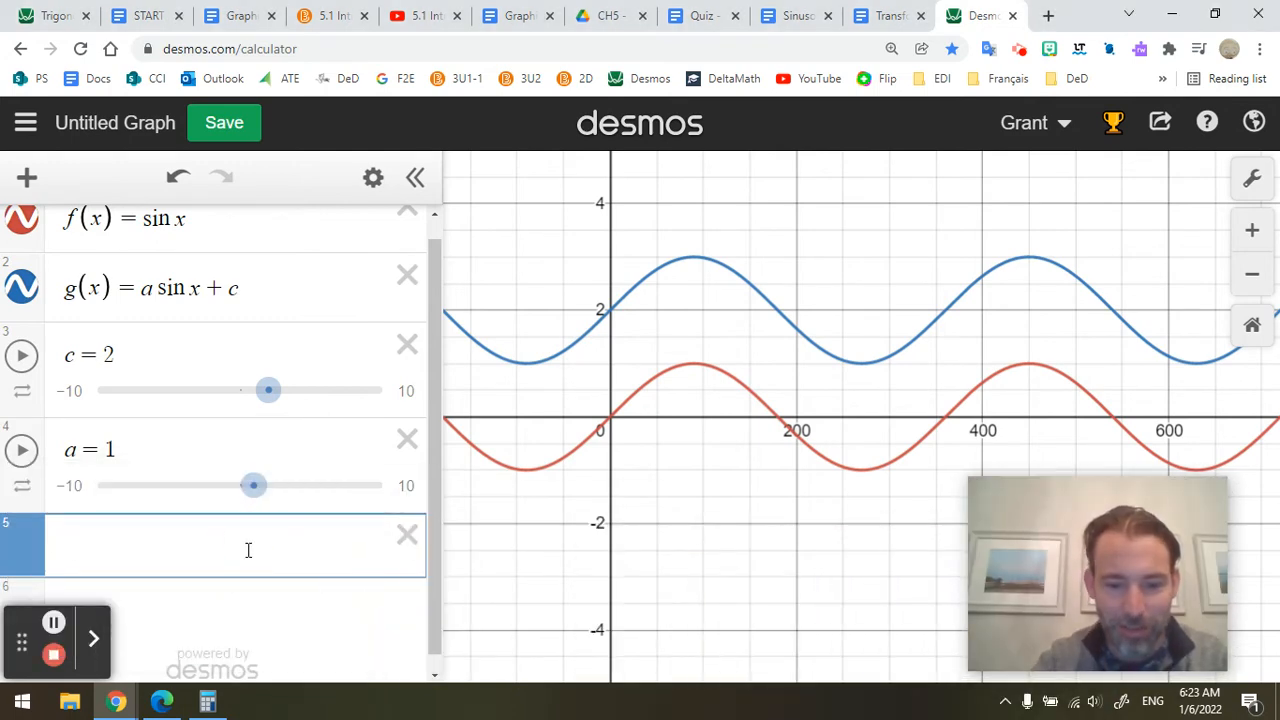
pyautogui.write('y=2')
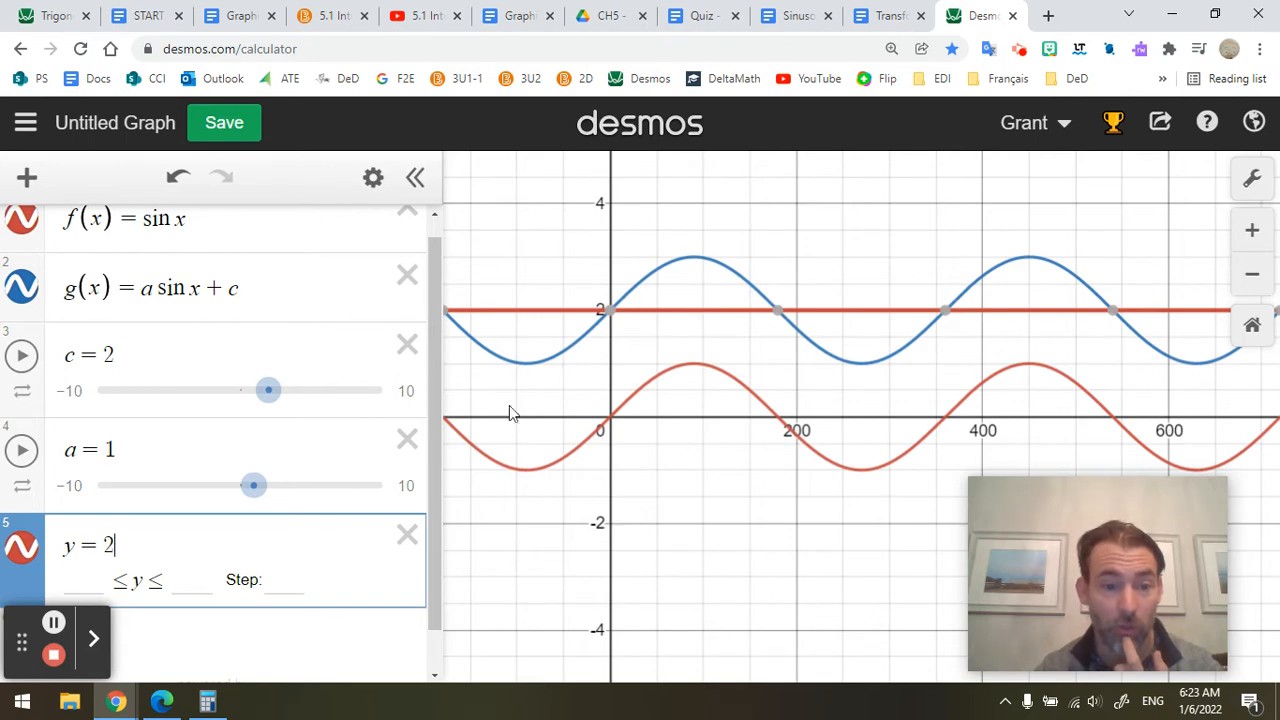
# Delete the line y = 2 and set the slider c back to 0
pyautogui.click(407, 534)
pyautogui.click(288, 482)
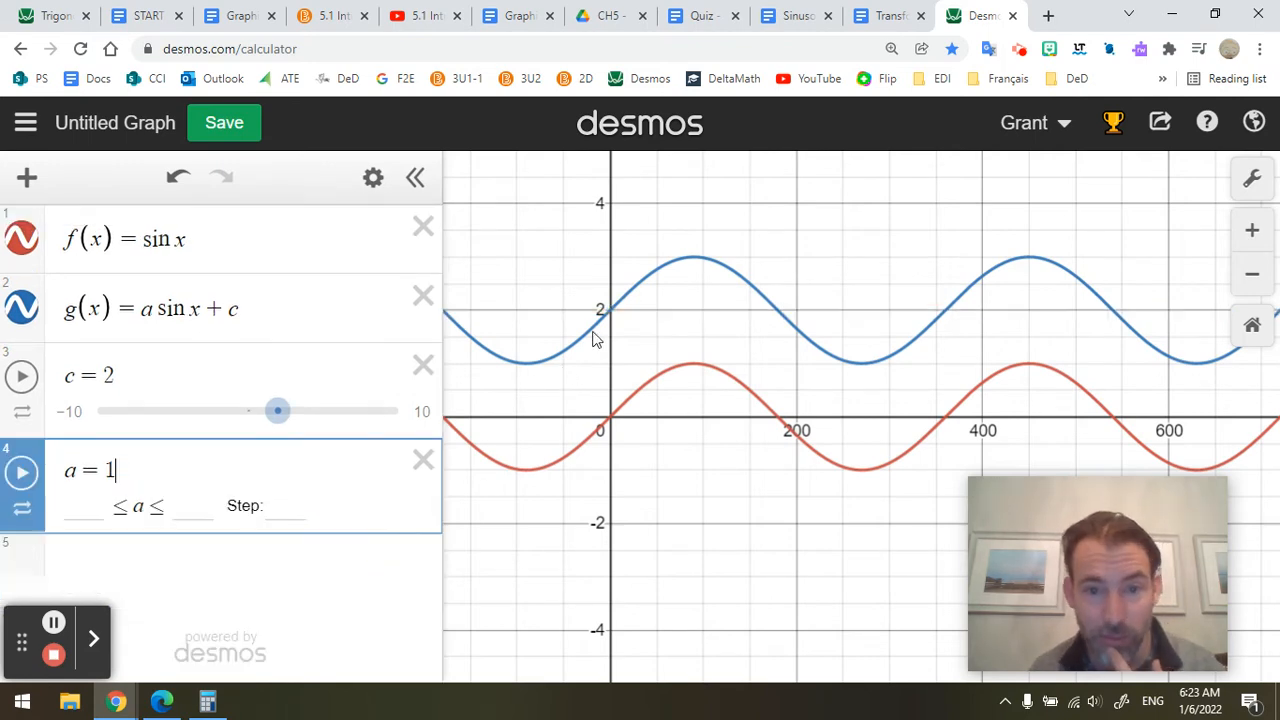
pyautogui.moveTo(276, 410); pyautogui.dragTo(243, 427)
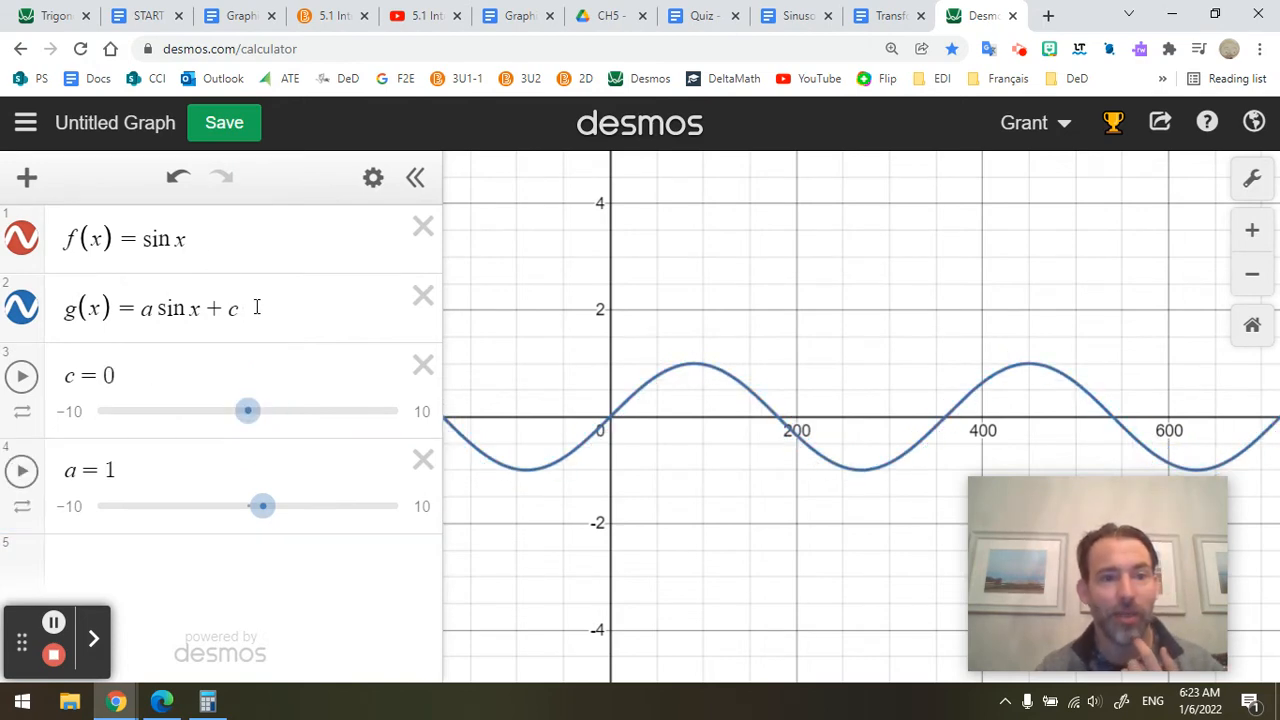
# Rewrite the function as g(x) = a sin(k(x)) + c and create a slider for k
pyautogui.click(186, 308)
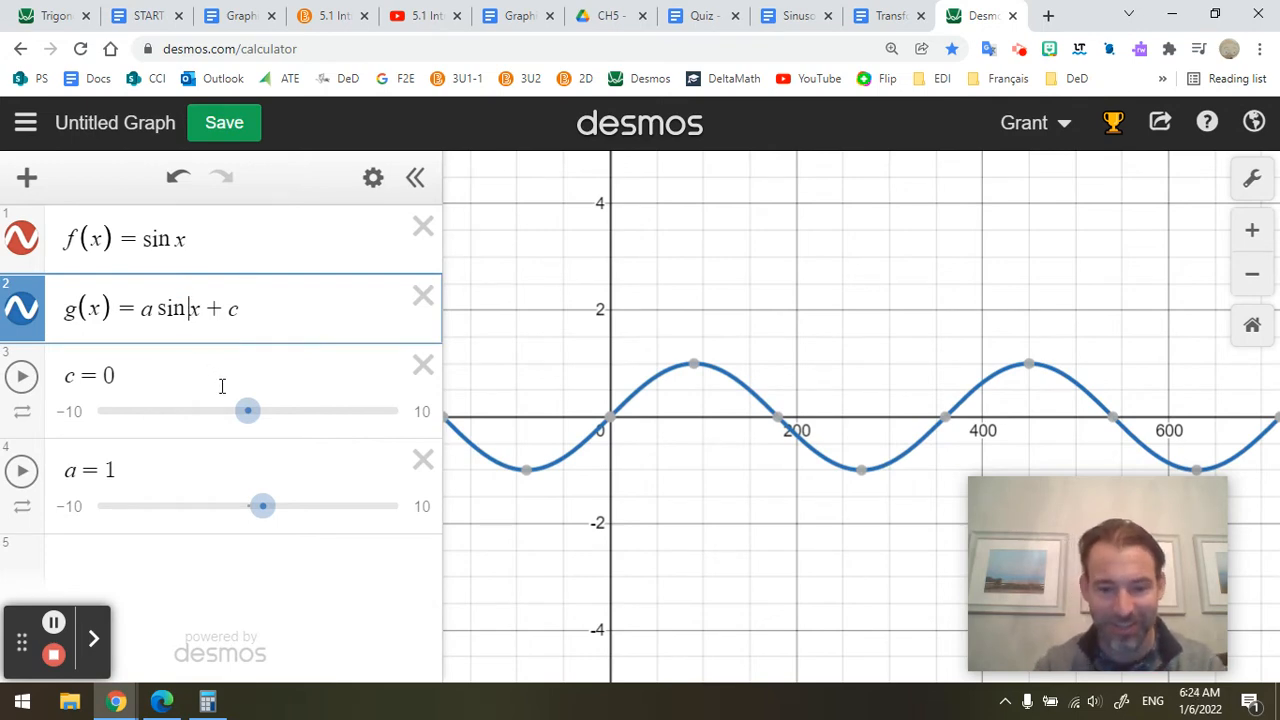
pyautogui.write('(x')
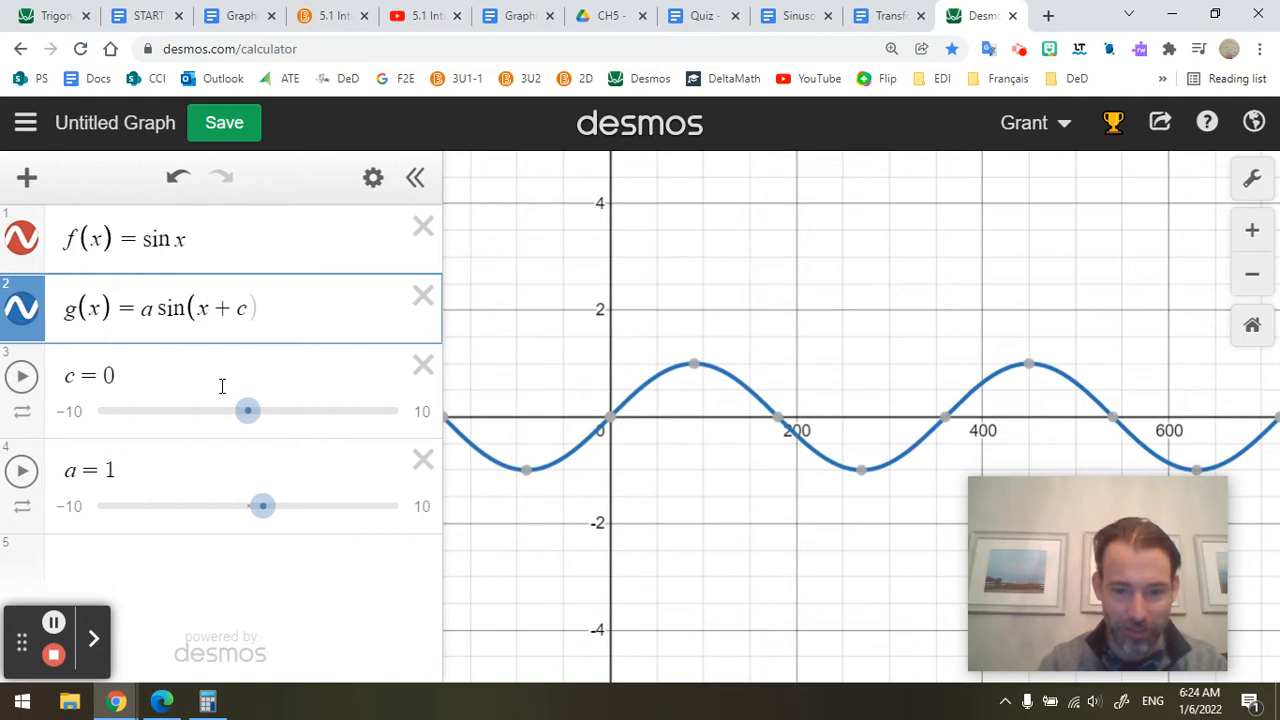
pyautogui.write(')')
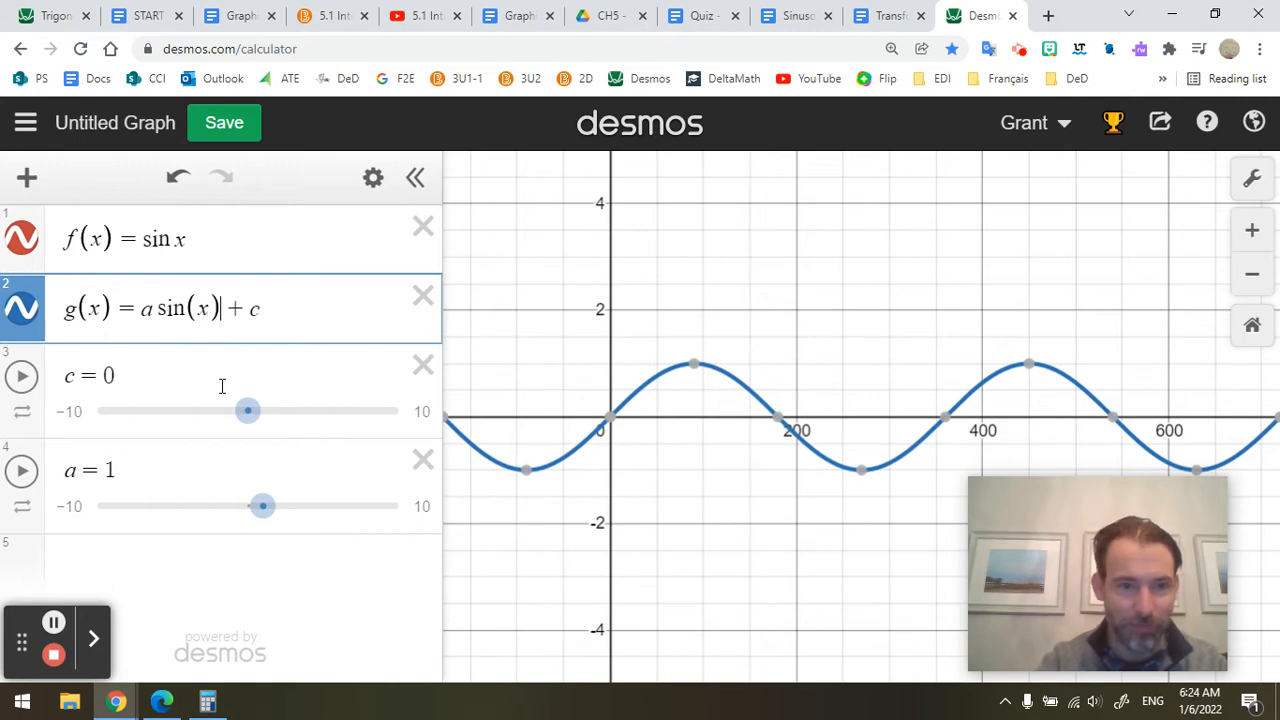
pyautogui.click(200, 310)
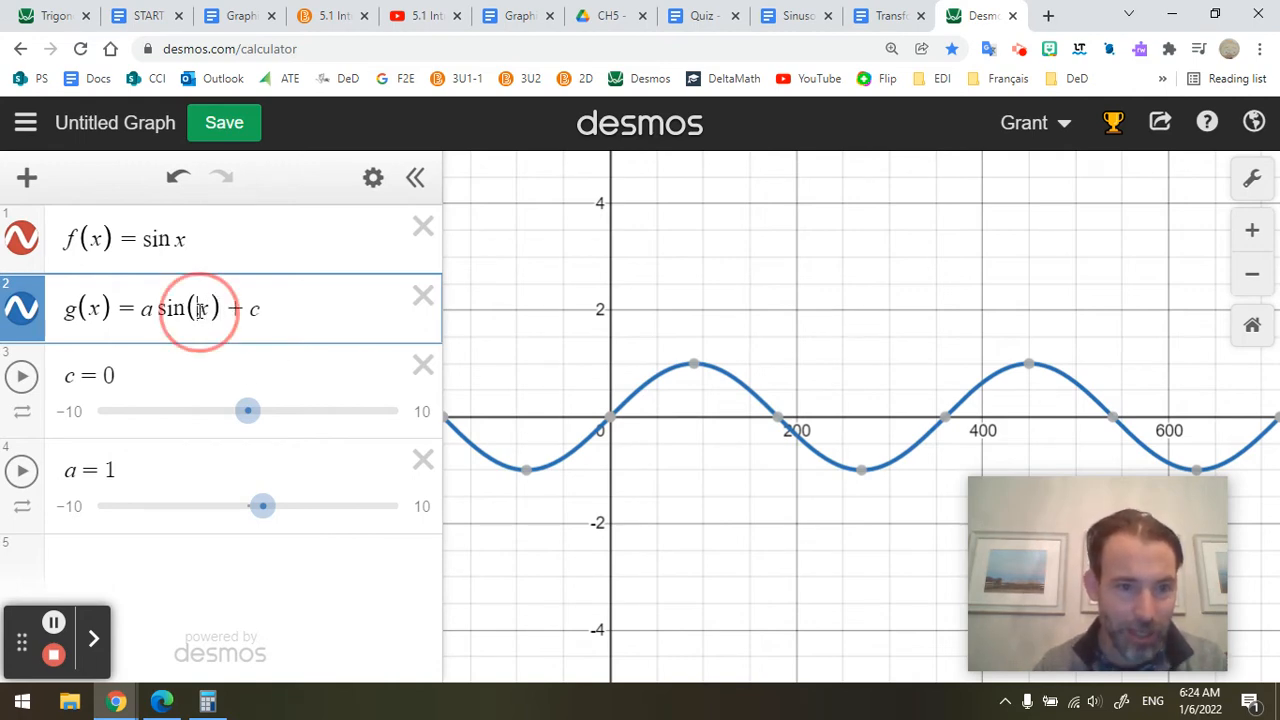
pyautogui.write('(x')
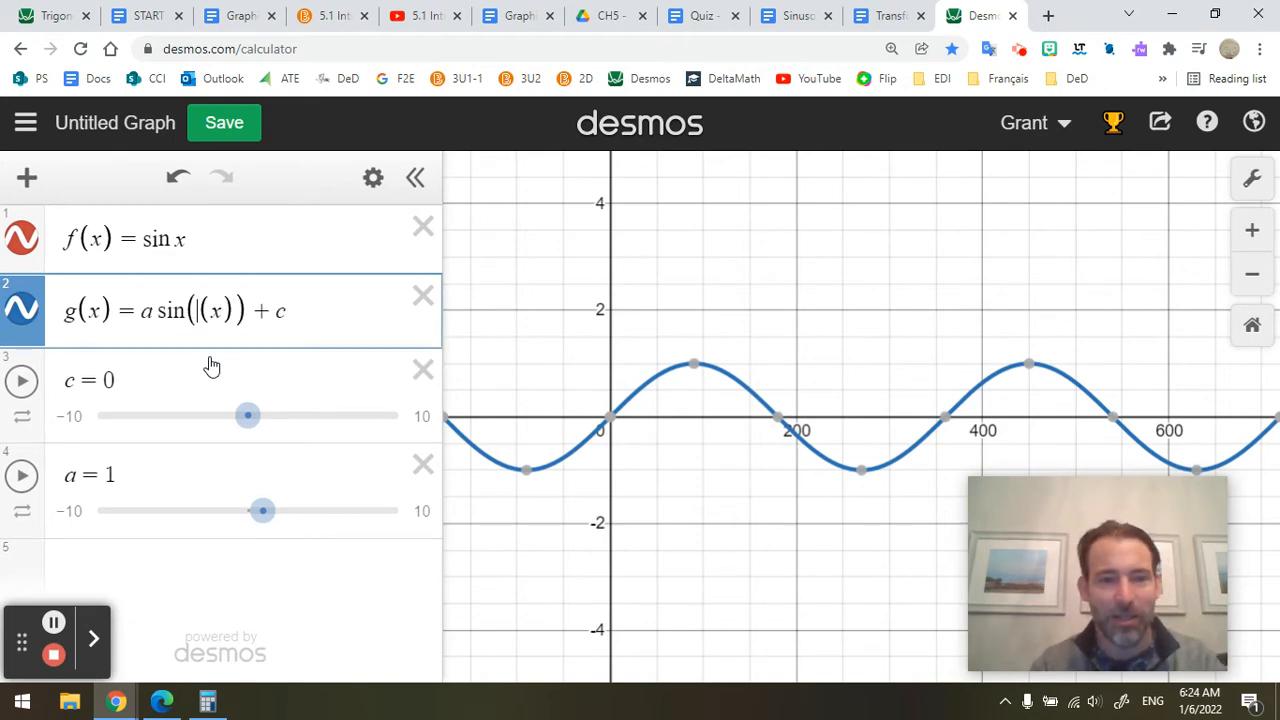
pyautogui.write('k')
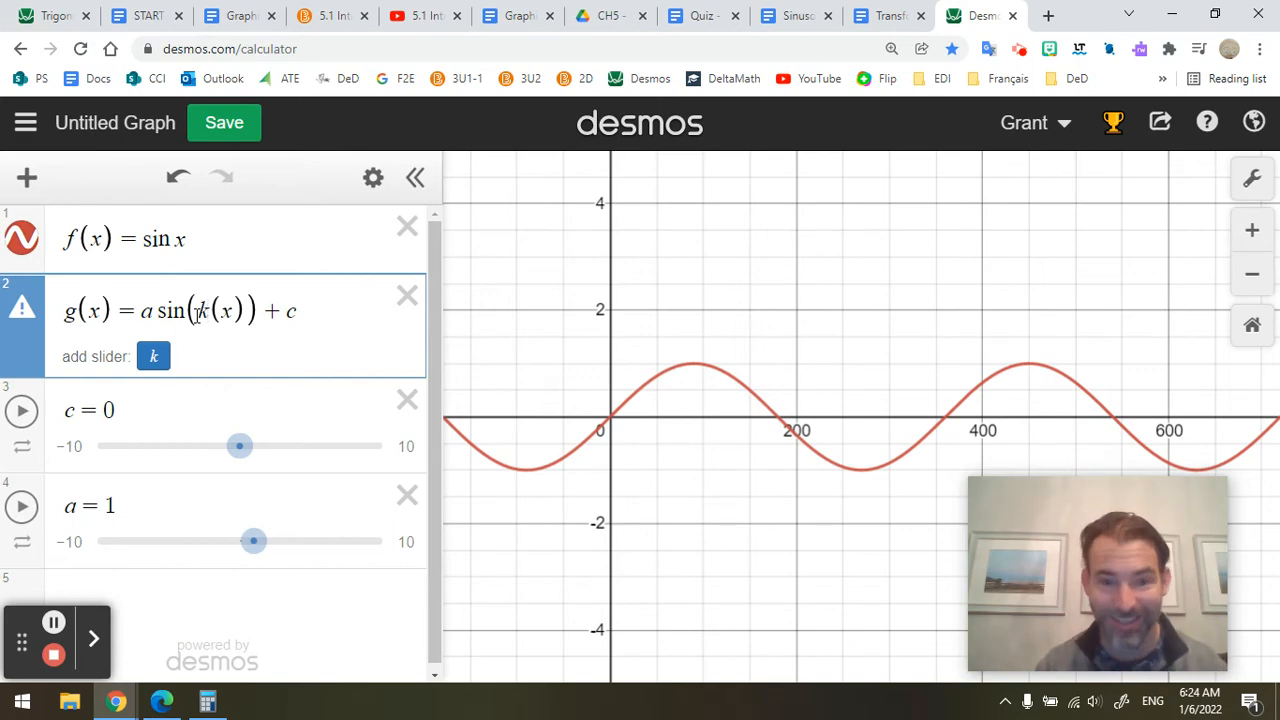
pyautogui.click(152, 356)
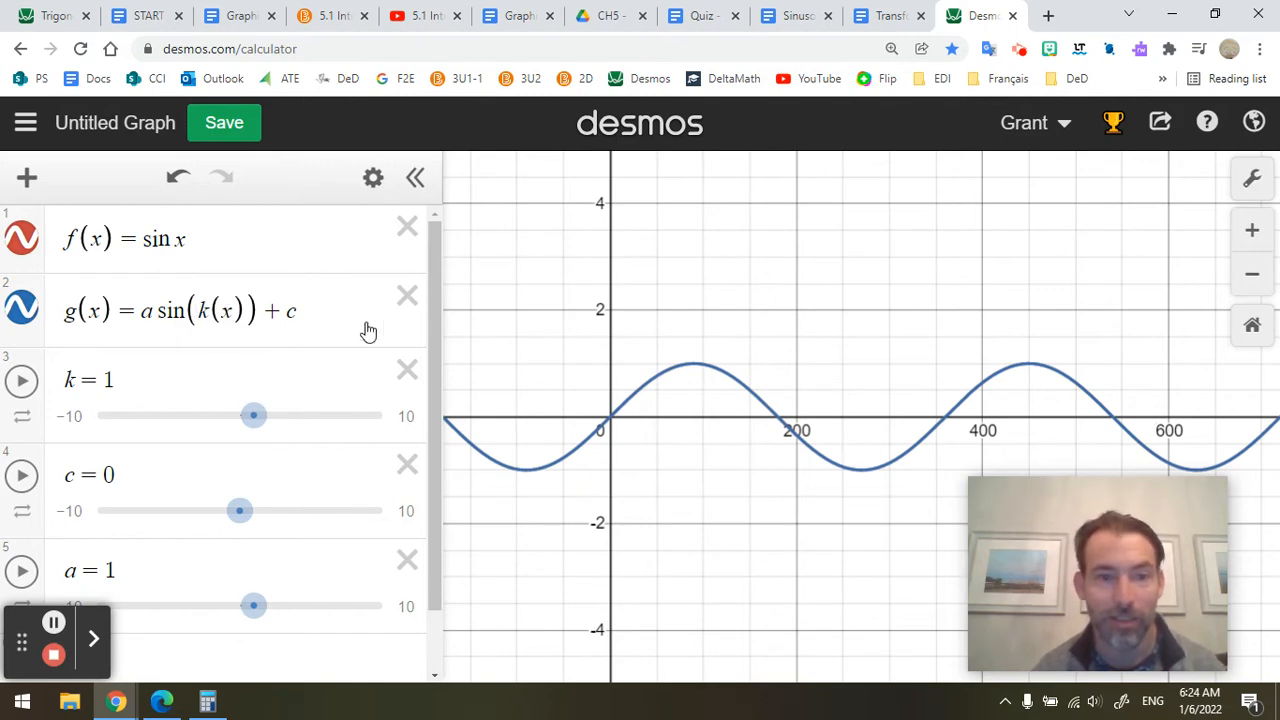
# Raise the slider k to 10 and reduce it to 1.9
pyautogui.click(258, 424)
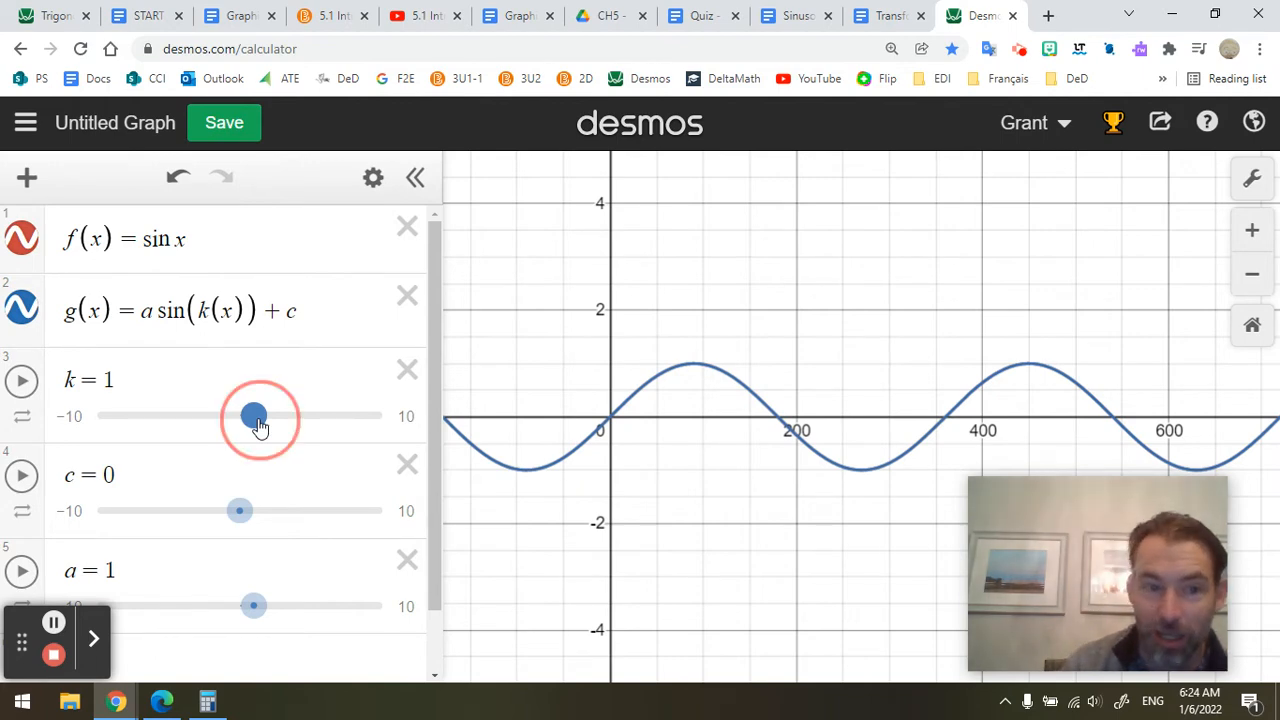
pyautogui.moveTo(258, 424); pyautogui.dragTo(438, 405)
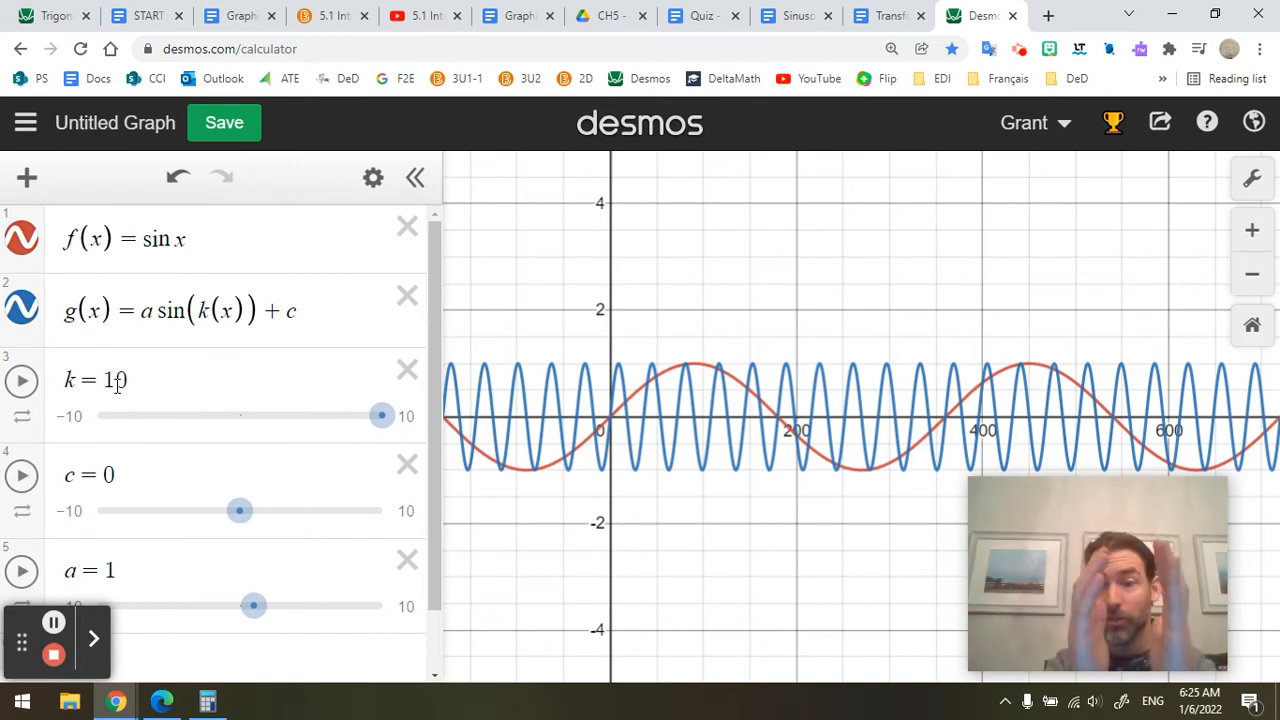
pyautogui.click(372, 420)
pyautogui.moveTo(372, 420); pyautogui.dragTo(266, 415)
# Insert a new expression below g(x) plotting the horizontal line y = .5
pyautogui.click(323, 320)
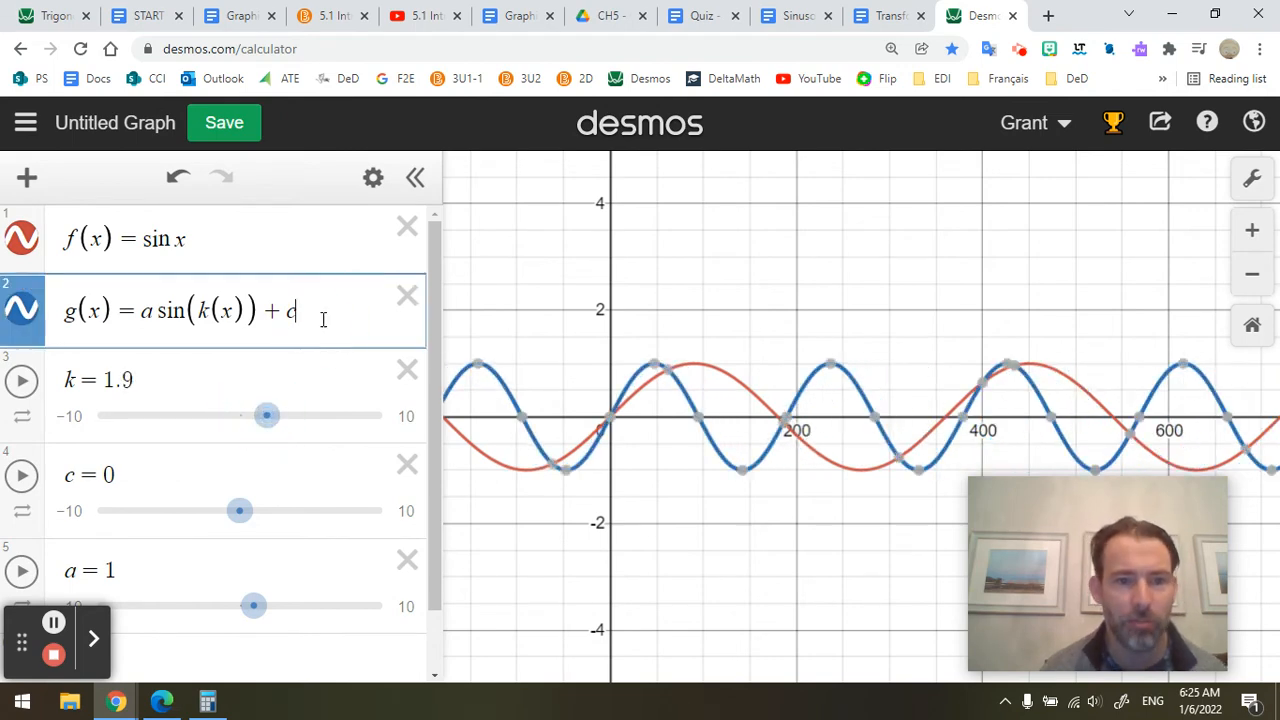
pyautogui.press('Return')
pyautogui.write('y = ')
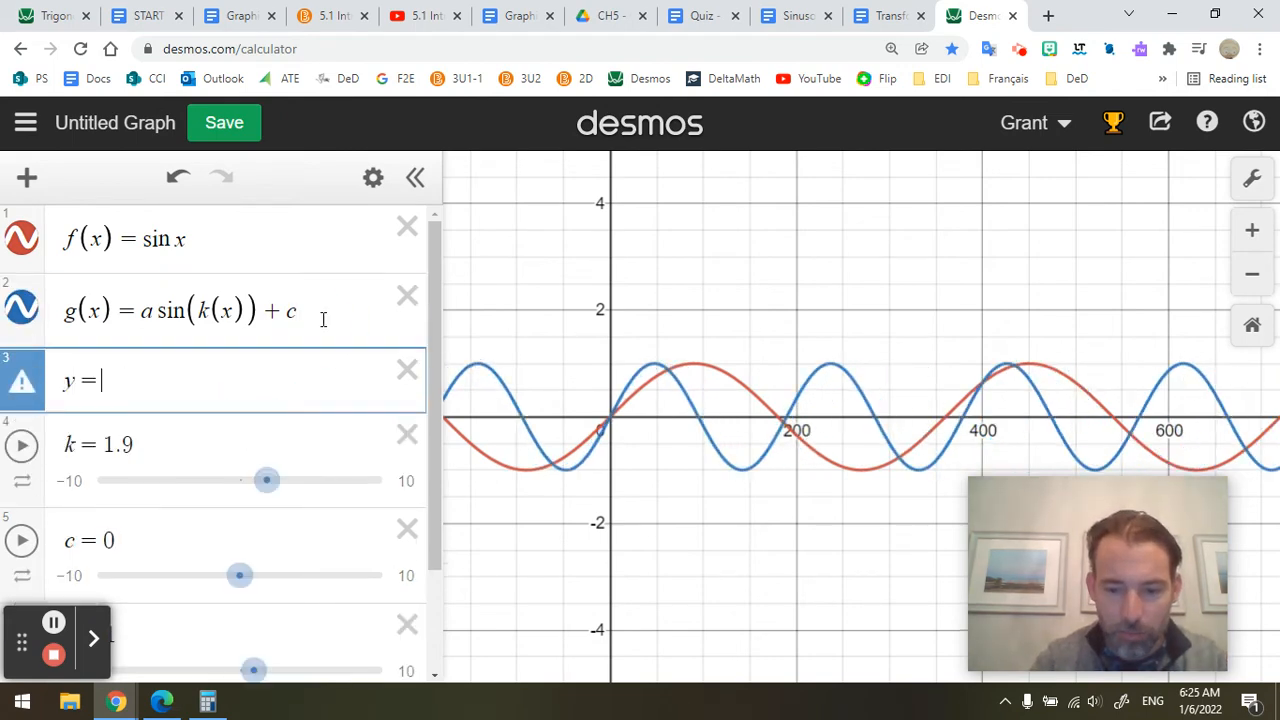
pyautogui.write('.5')
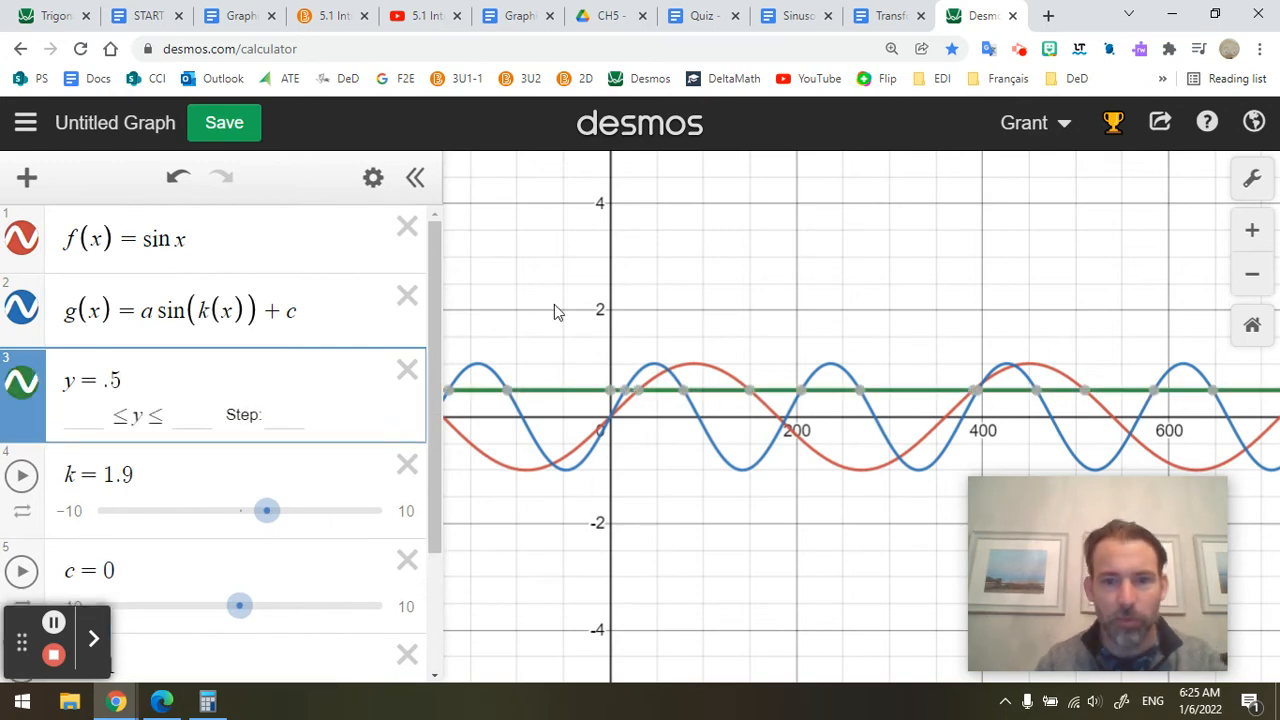
# Show the coordinates where y = .5 crosses f(x) at its four points for positive x, and its first positive crossing with g(x)
pyautogui.click(752, 400)
pyautogui.moveTo(640, 398)
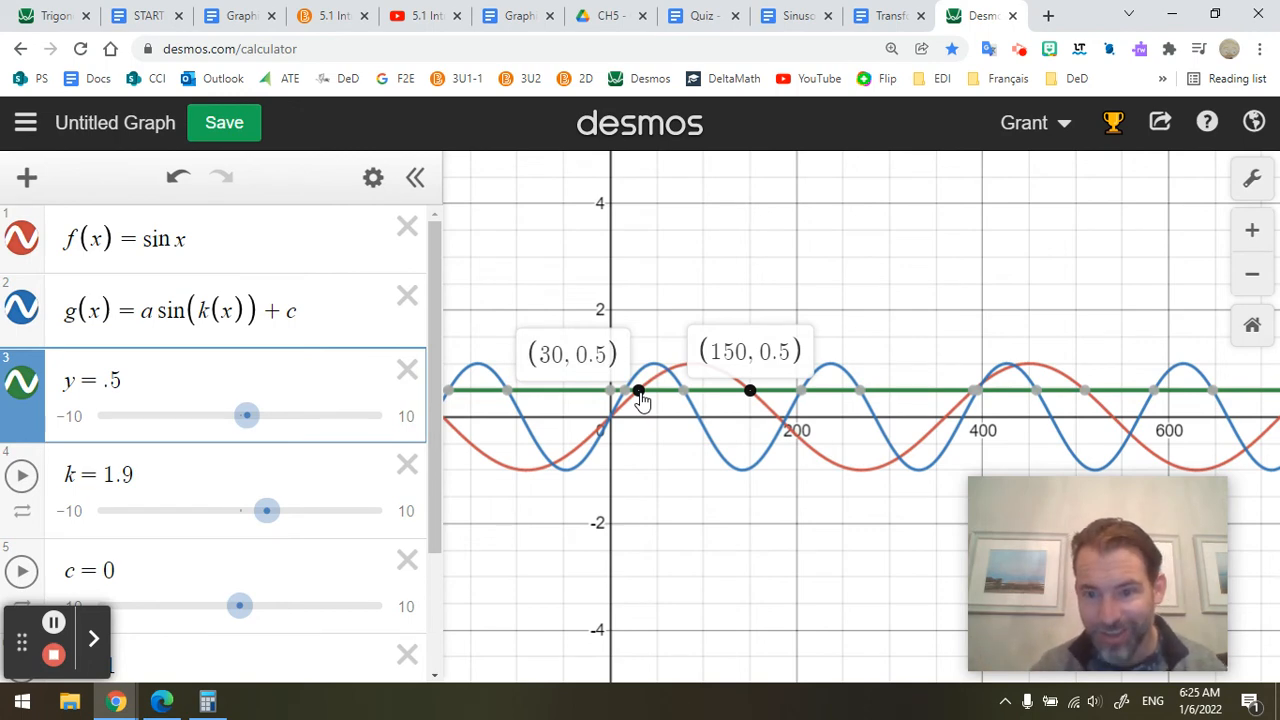
pyautogui.click(974, 390)
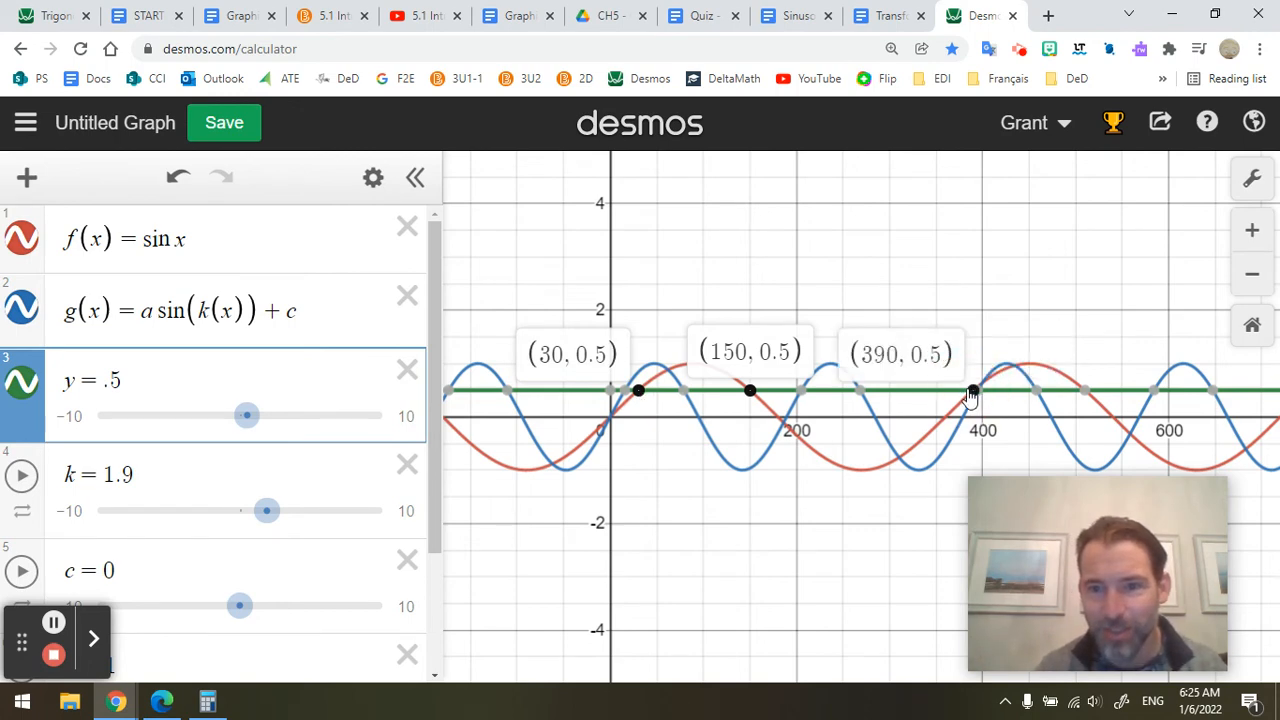
pyautogui.click(1085, 391)
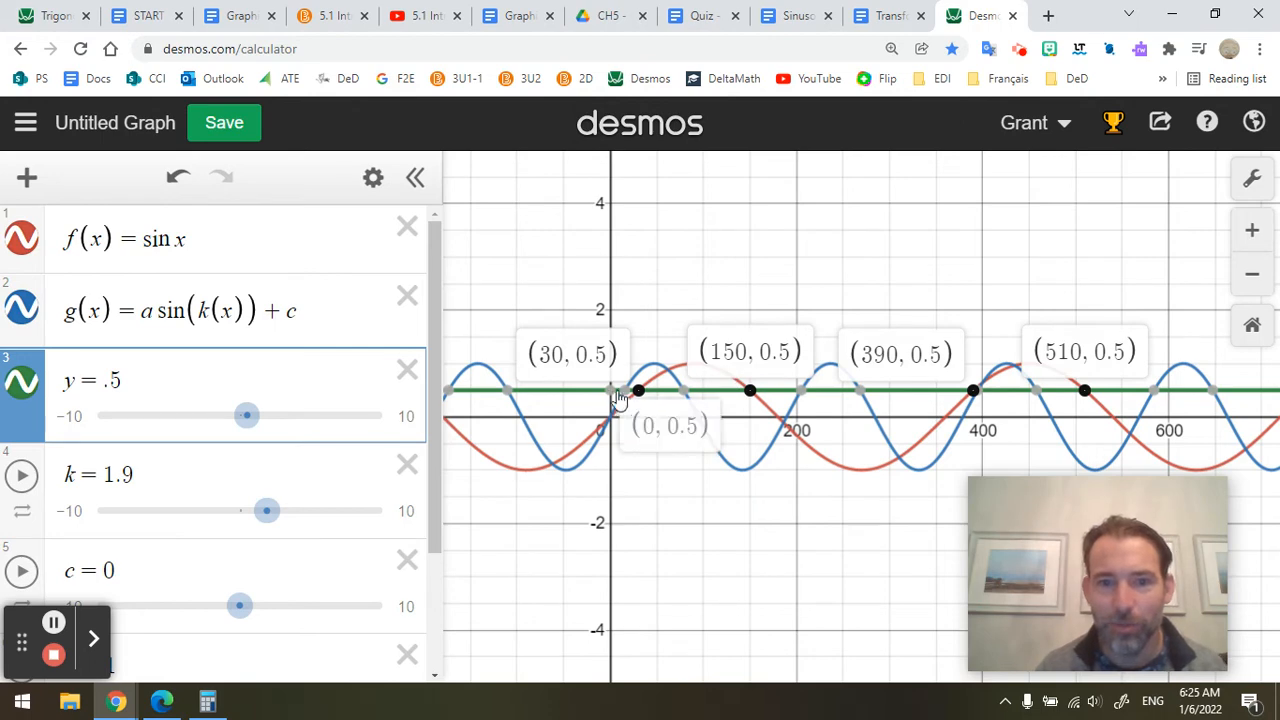
pyautogui.click(625, 393)
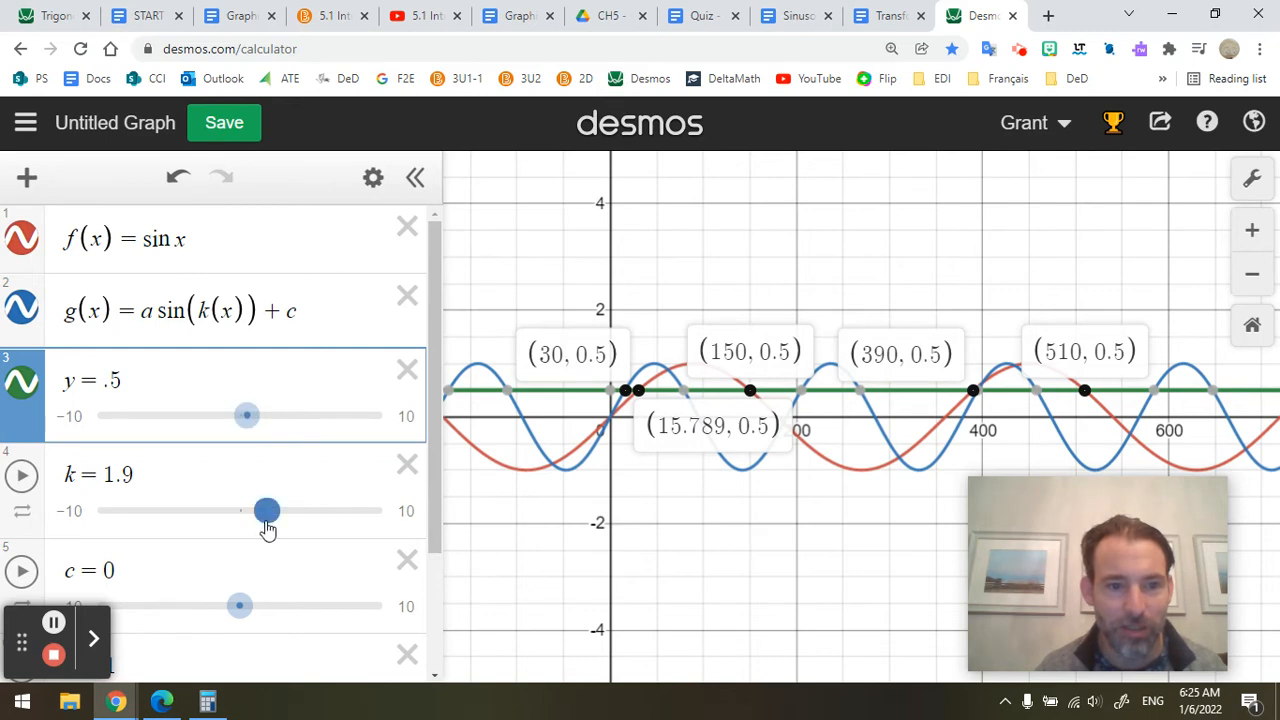
# Set k to 2 and show the coordinates where y = .5 first crosses f(x) and g(x) for positive x
pyautogui.moveTo(267, 513); pyautogui.dragTo(270, 531)
pyautogui.scroll(6, 644, 394)
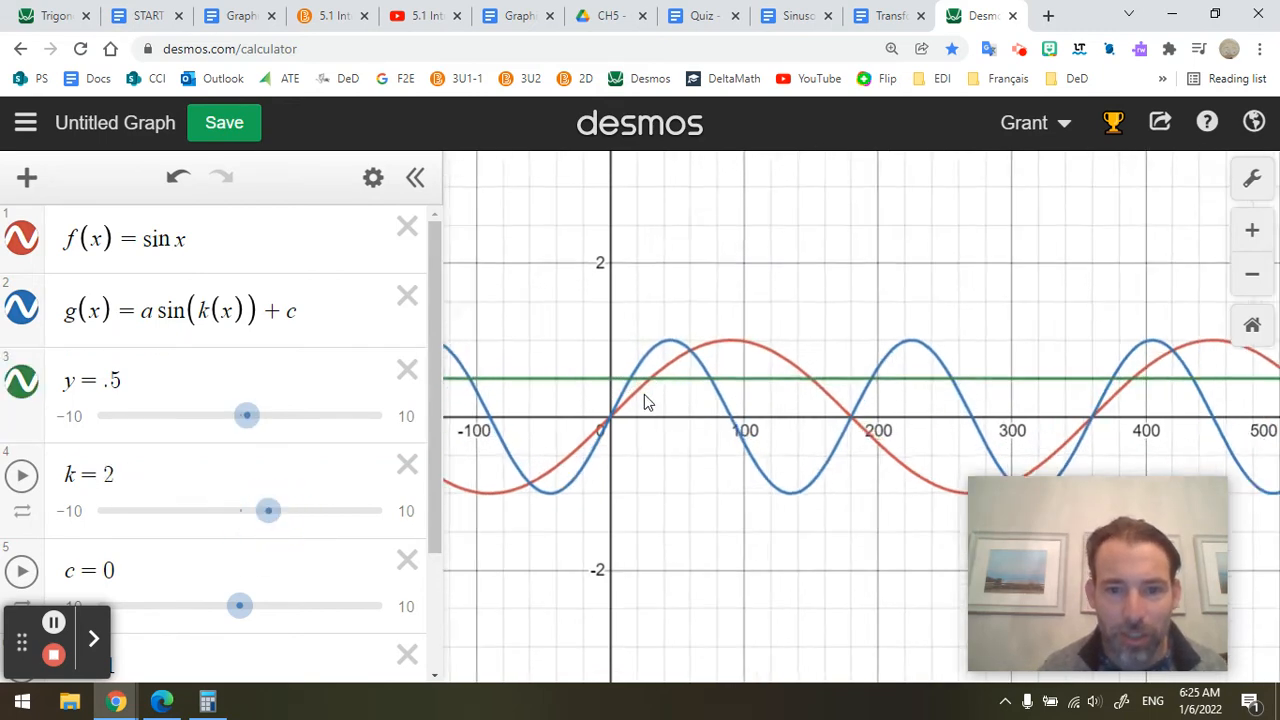
pyautogui.click(729, 302)
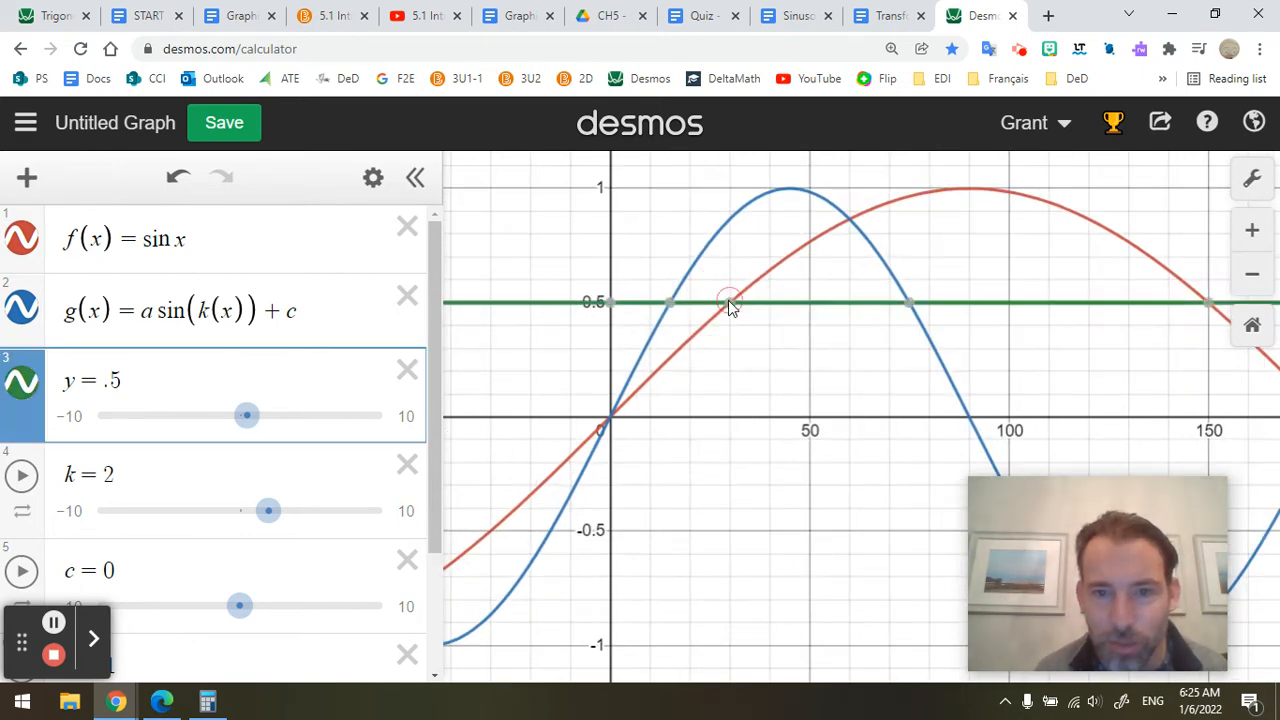
pyautogui.click(669, 304)
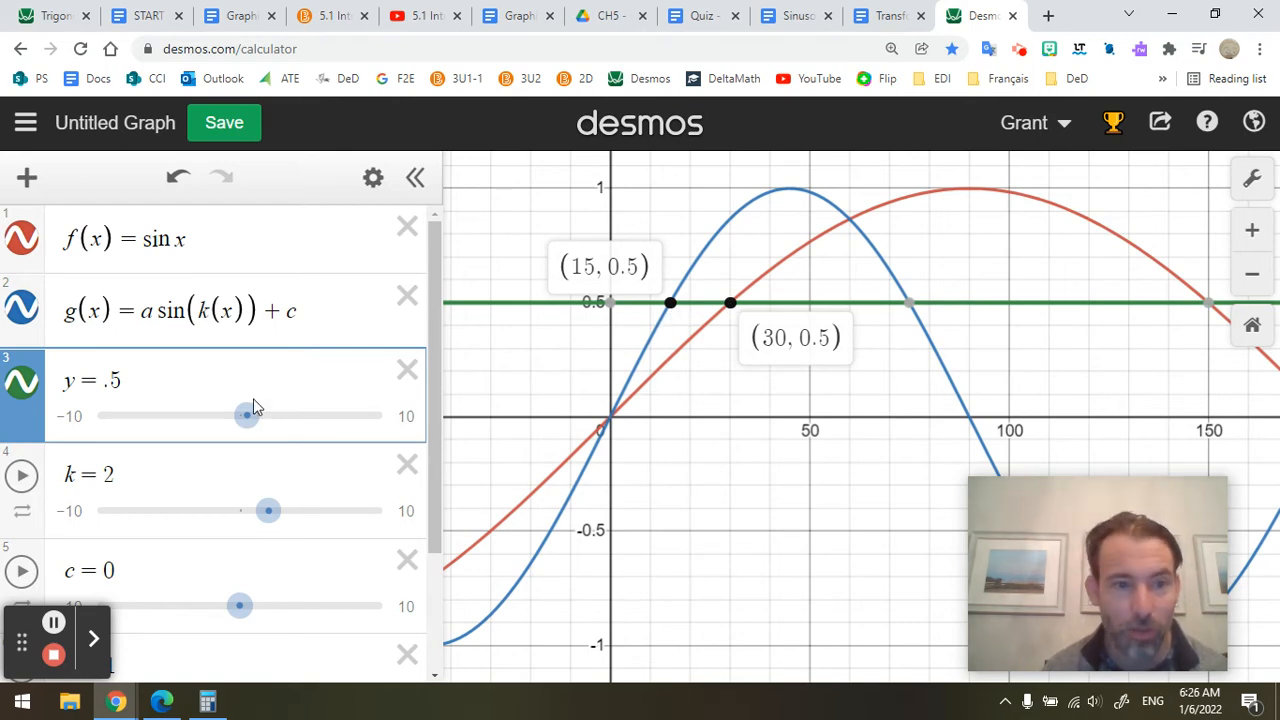
# Set k to 3 and show the coordinates of the first positive crossing of y = .5 with g(x)
pyautogui.click(270, 511)
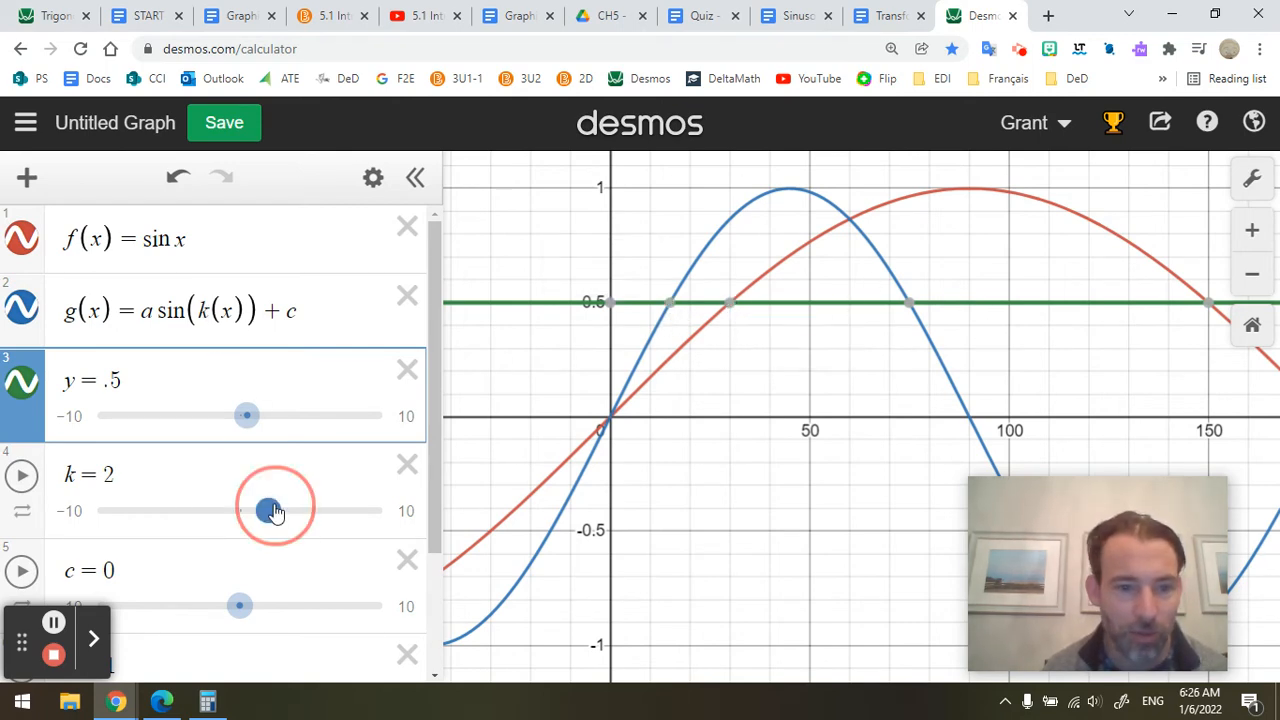
pyautogui.moveTo(273, 511); pyautogui.dragTo(282, 511)
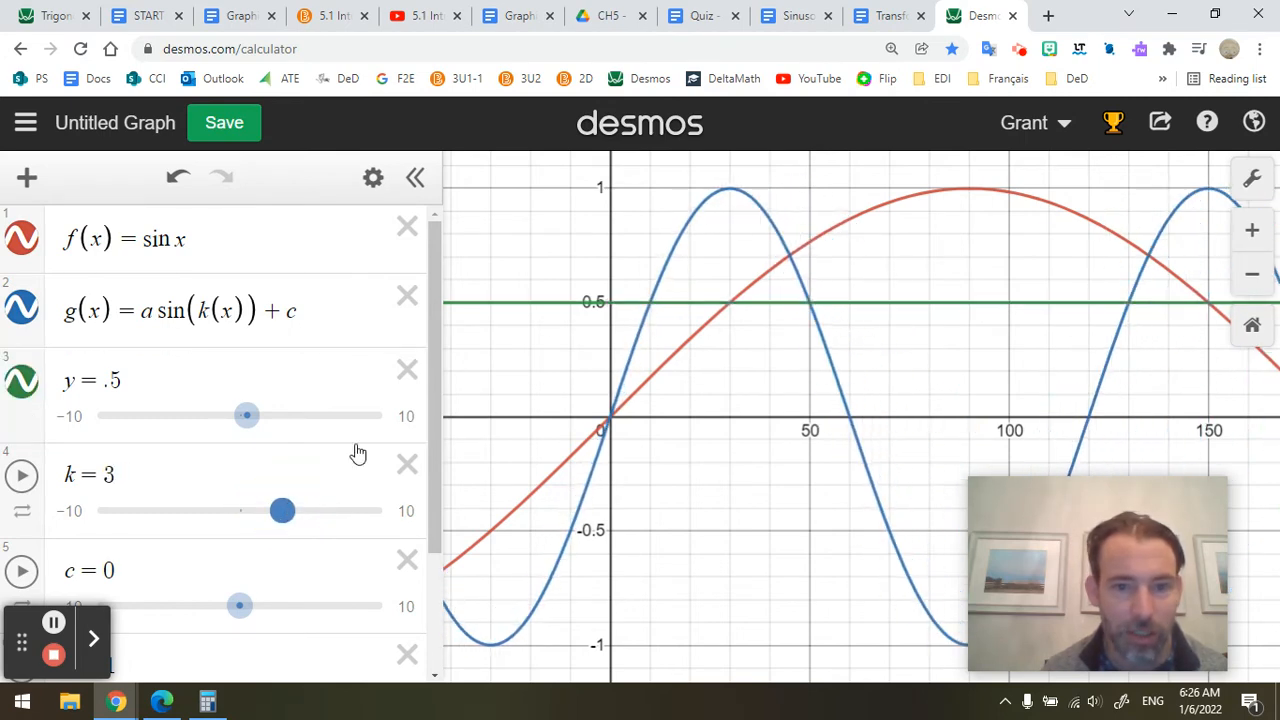
pyautogui.click(652, 311)
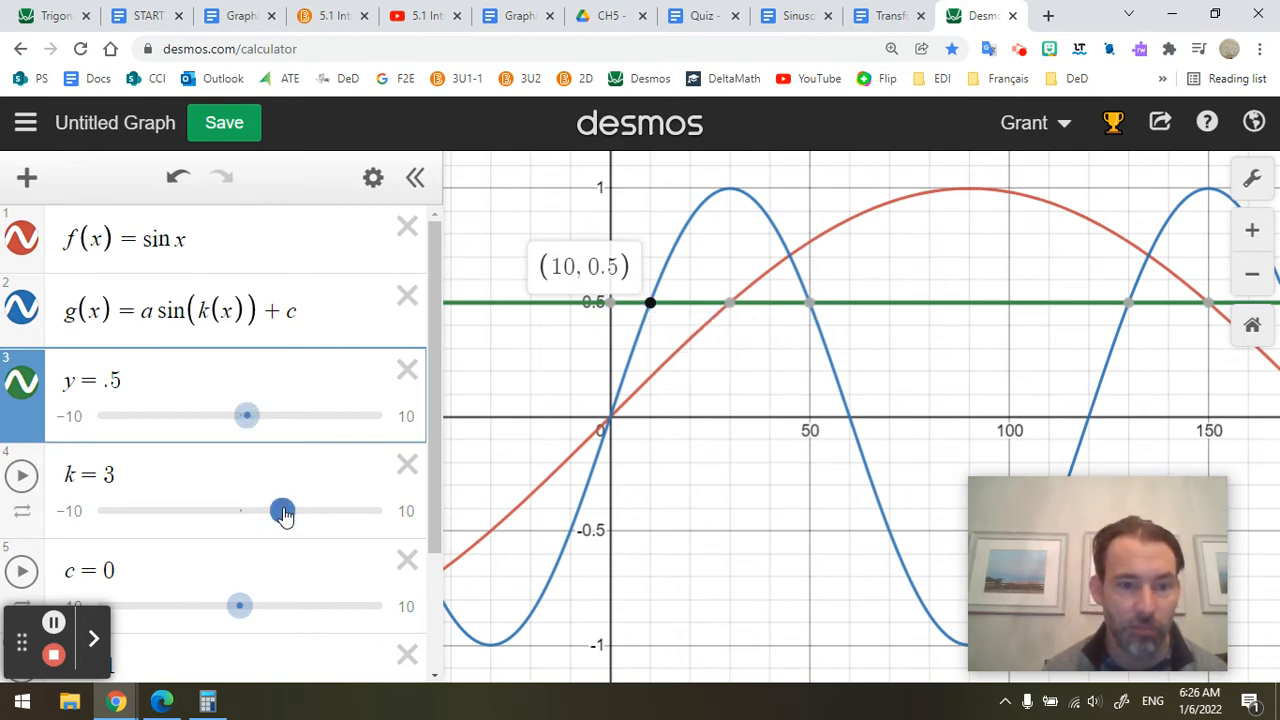
# Set k to 0.3 and show the coordinates where y = .5 first crosses g(x) and f(x) for positive x
pyautogui.moveTo(283, 512); pyautogui.dragTo(246, 516)
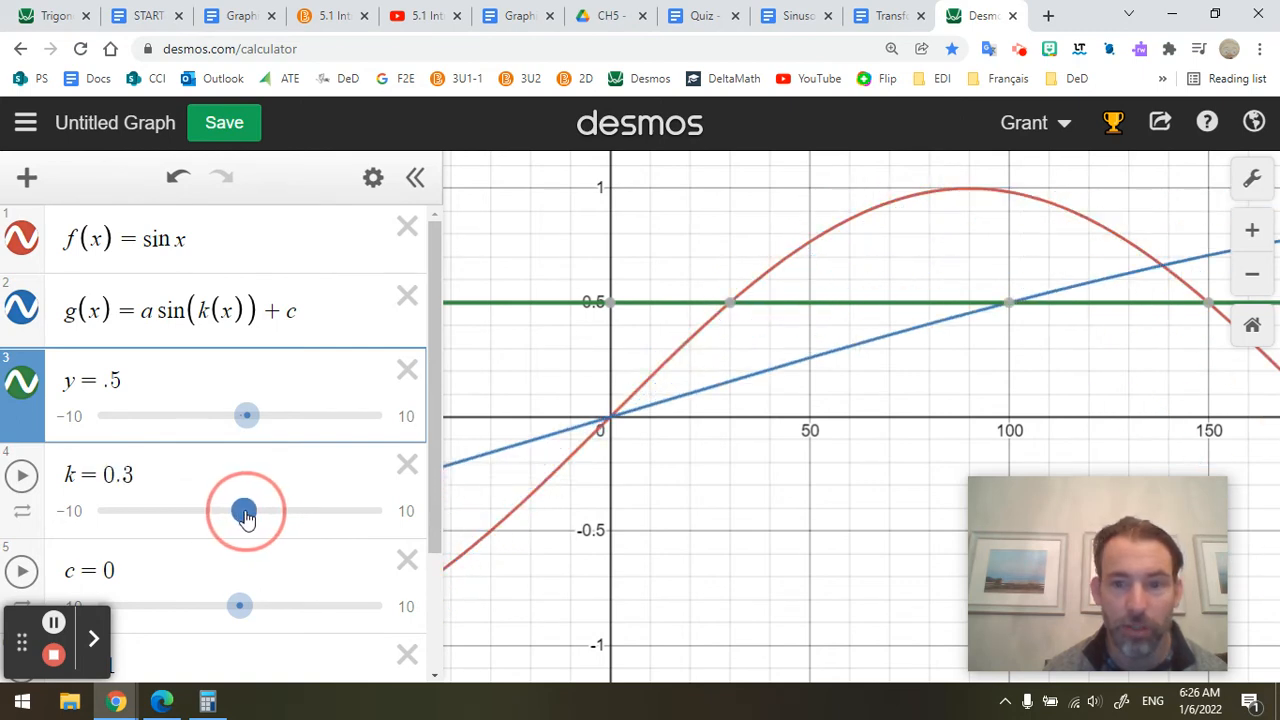
pyautogui.click(1010, 303)
pyautogui.click(1010, 303)
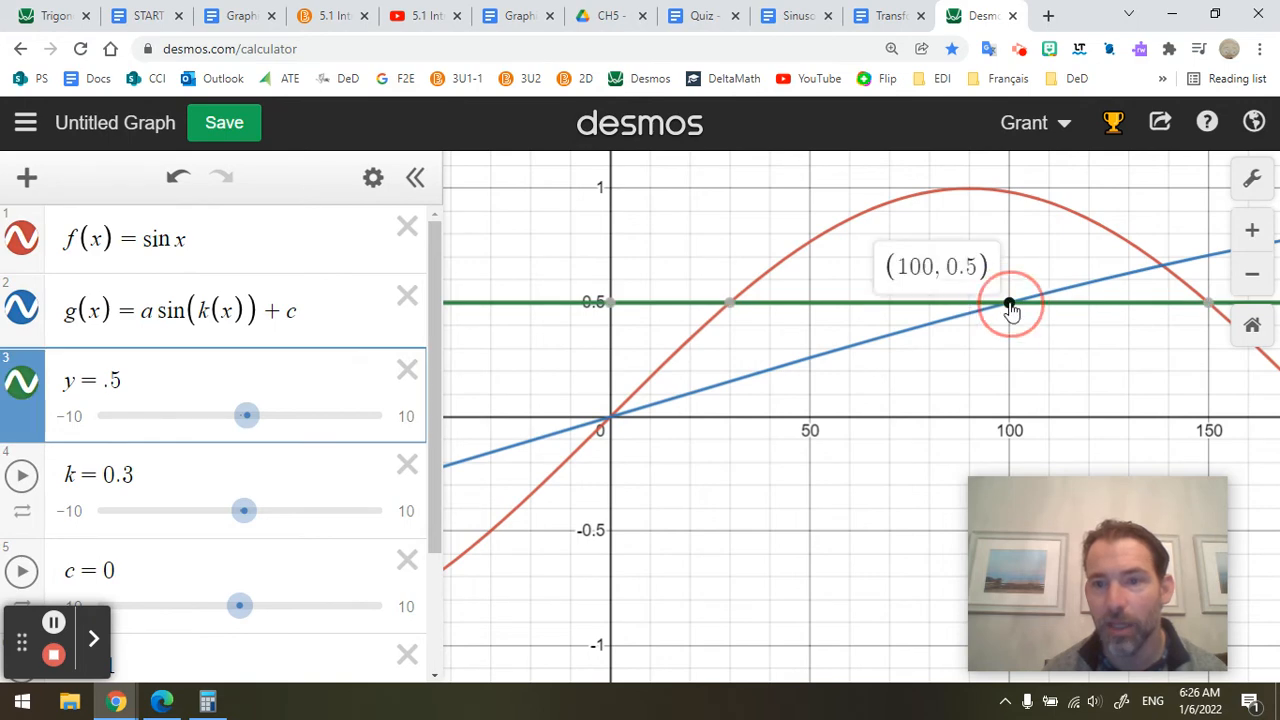
pyautogui.click(732, 304)
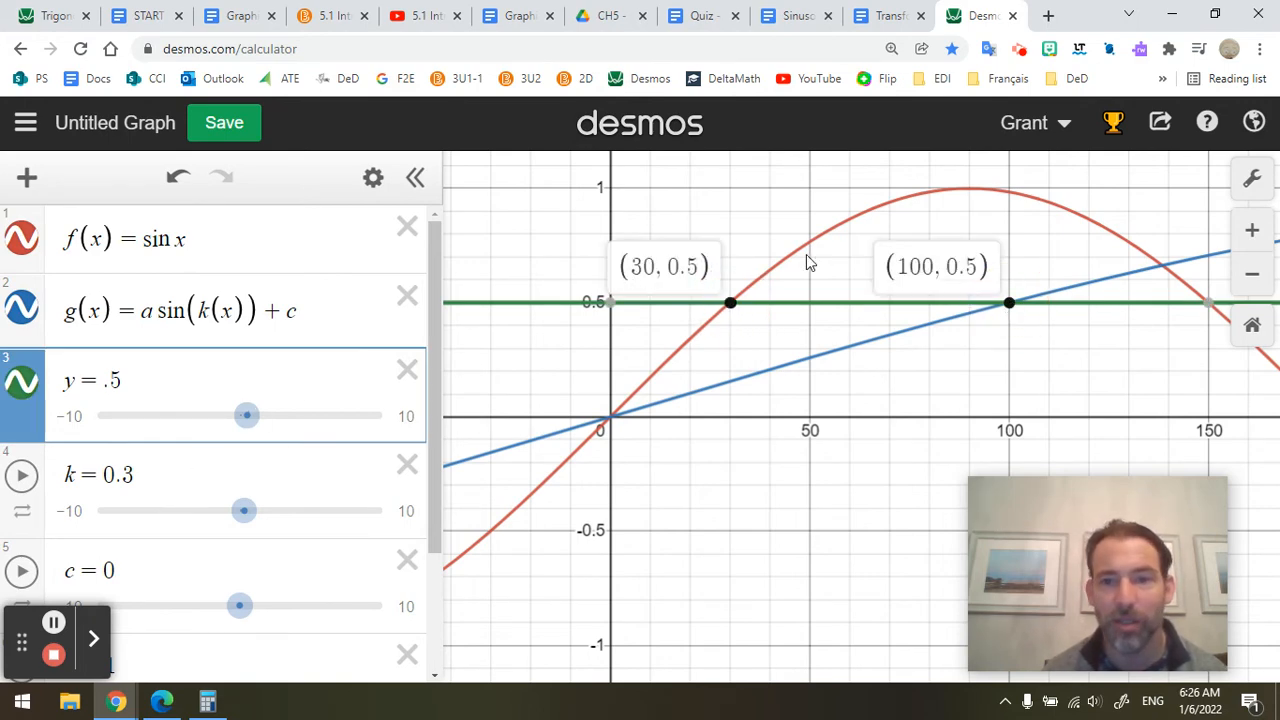
pyautogui.click(1010, 304)
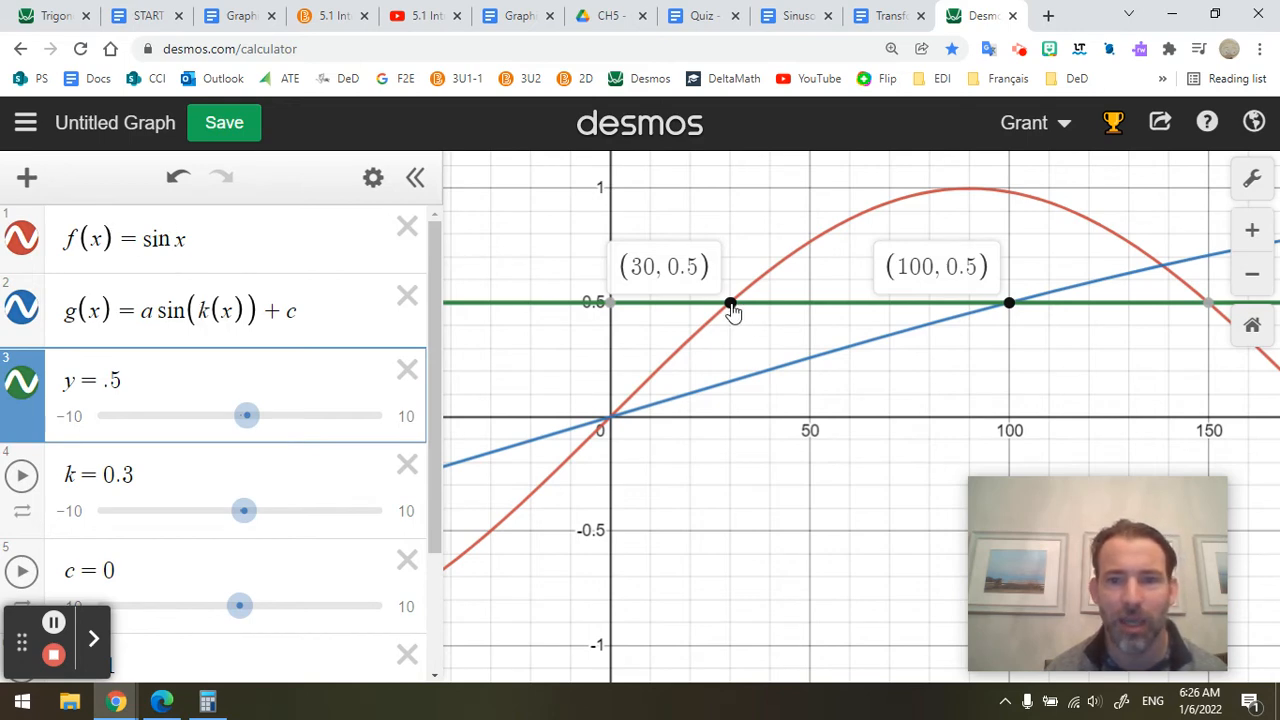
pyautogui.click(731, 310)
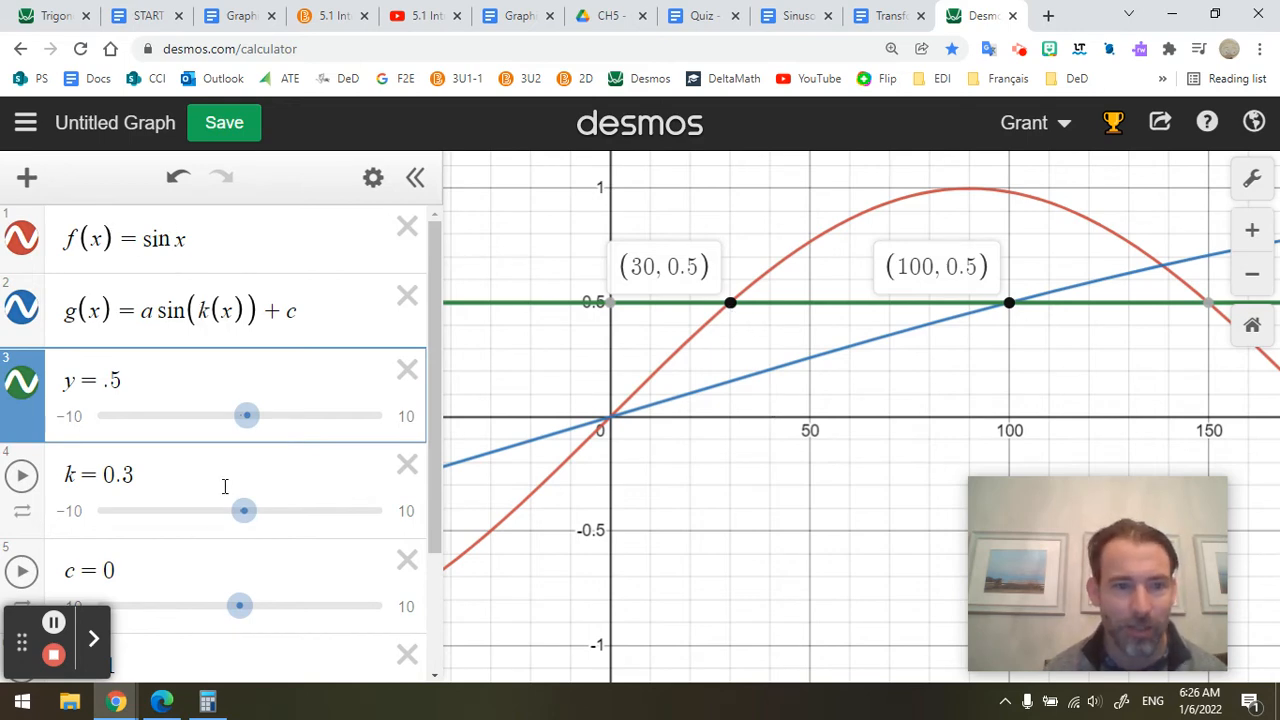
# Delete the y = .5 expression, and move the slider k to -1 and back to 1
pyautogui.scroll(-8, 677, 410)
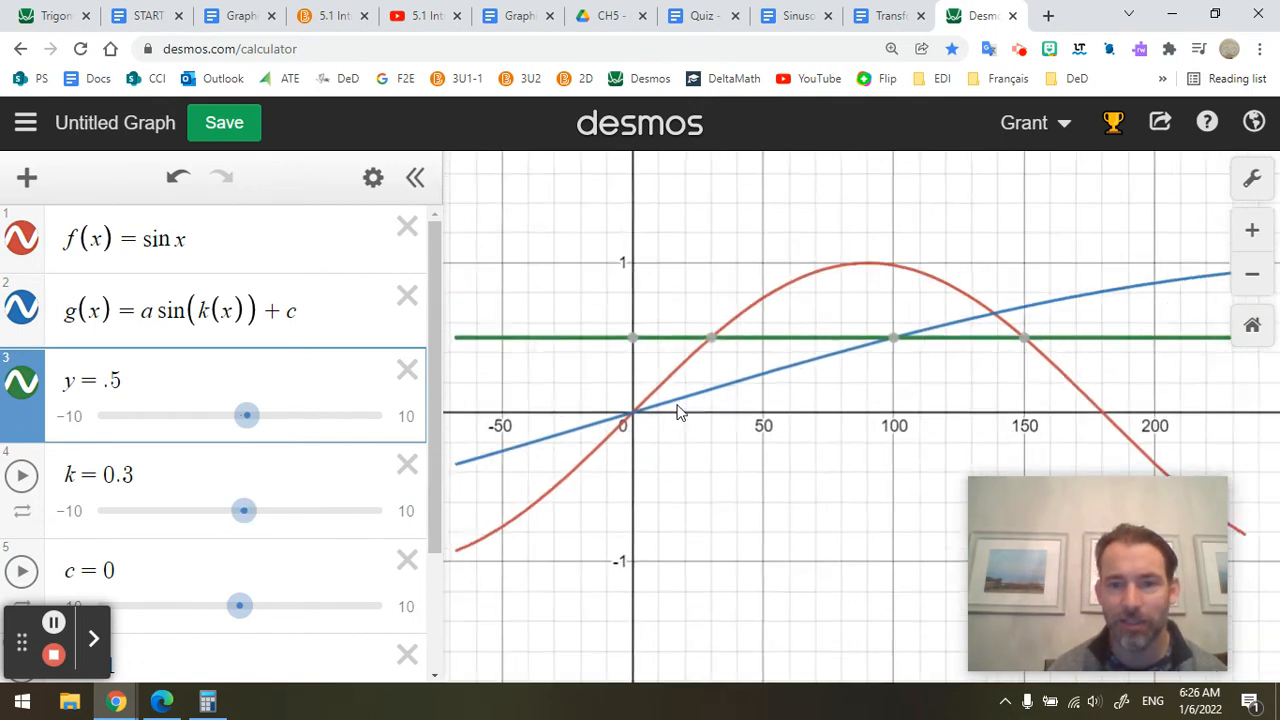
pyautogui.scroll(-1, 677, 410)
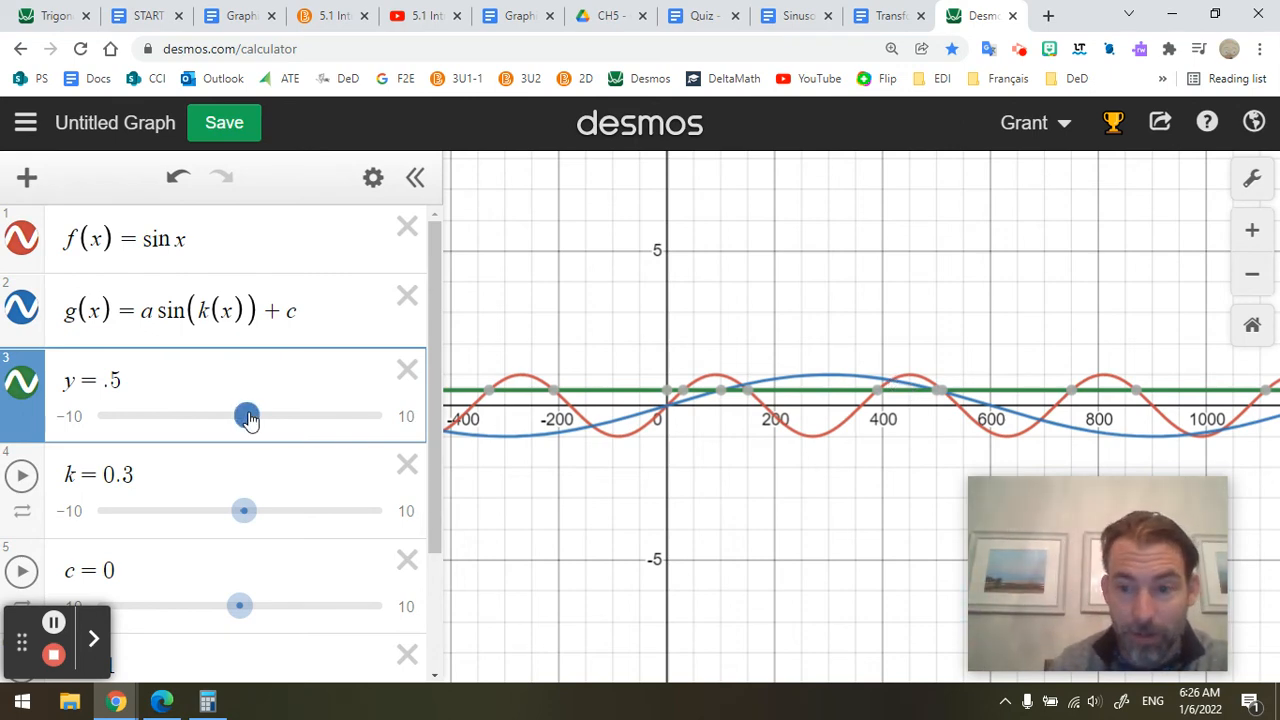
pyautogui.moveTo(250, 418)
pyautogui.mouseDown()
pyautogui.moveTo(219, 418)
pyautogui.moveTo(295, 430)
pyautogui.moveTo(240, 428)
pyautogui.mouseUp()
pyautogui.click(406, 370)
pyautogui.click(256, 426)
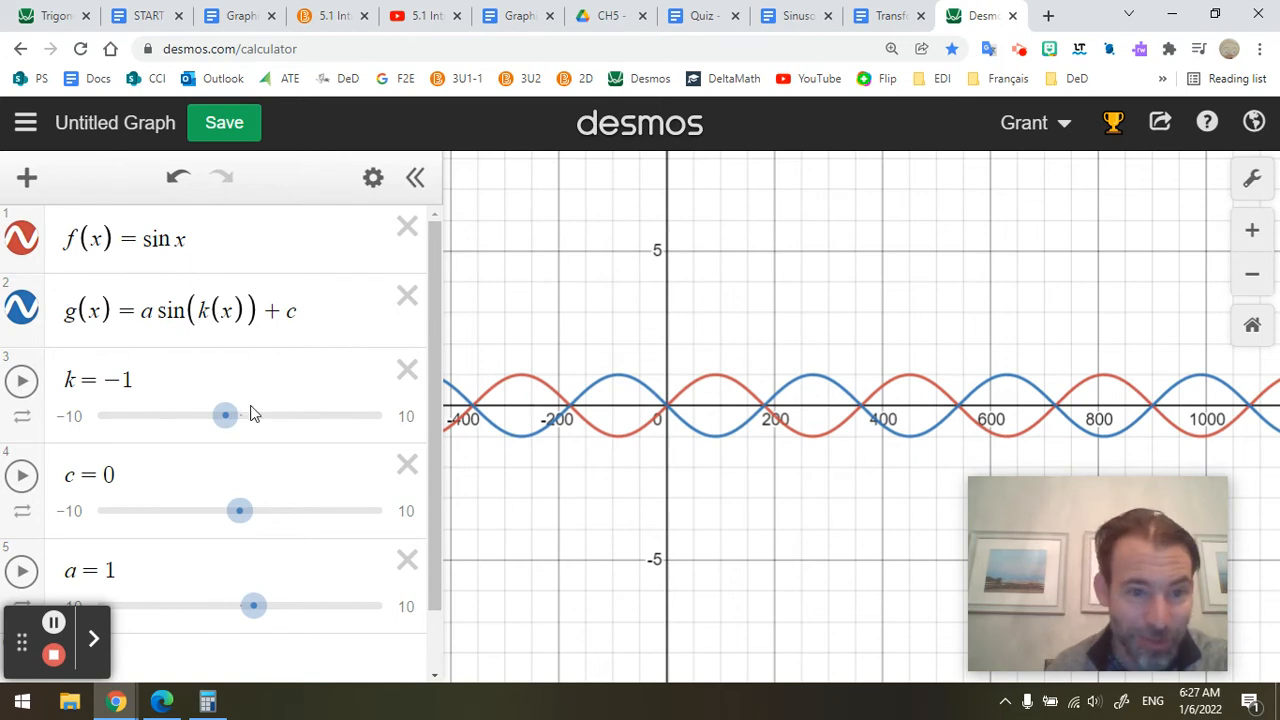
pyautogui.moveTo(227, 422); pyautogui.dragTo(254, 424)
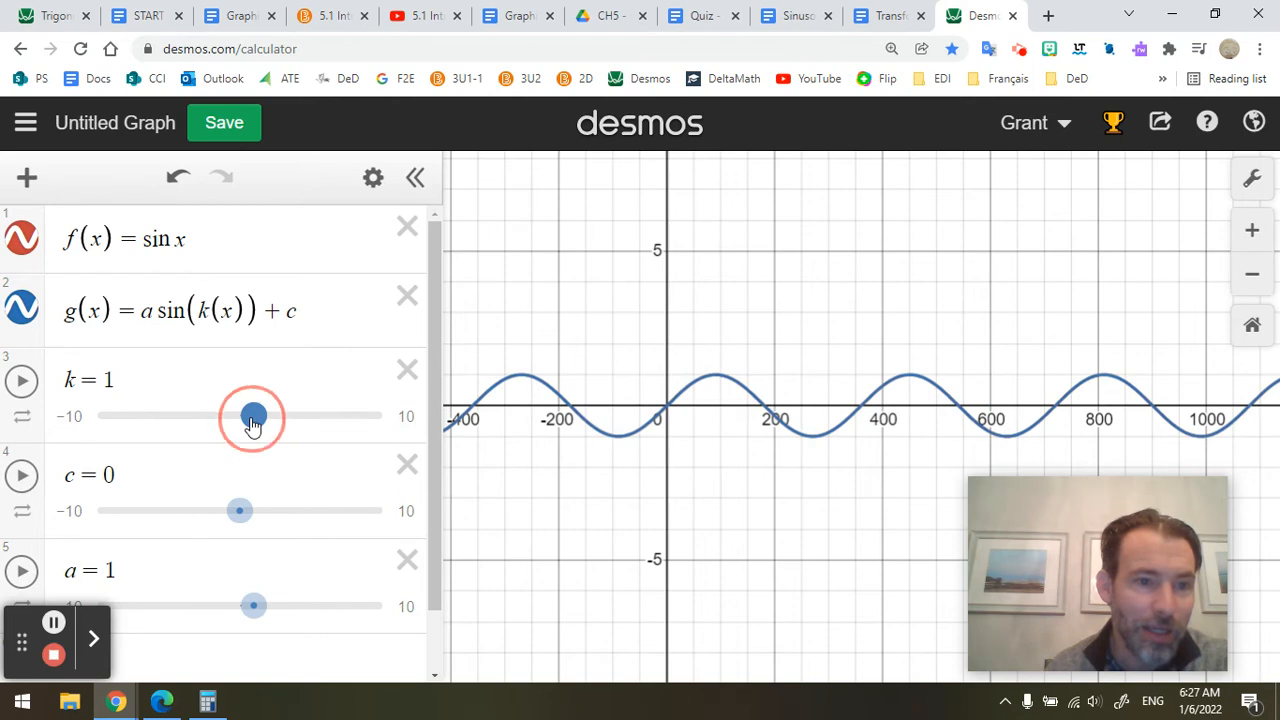
# Rewrite the function as g(x) = a sin(k(x − d)) + c and create a slider for d
pyautogui.click(239, 308)
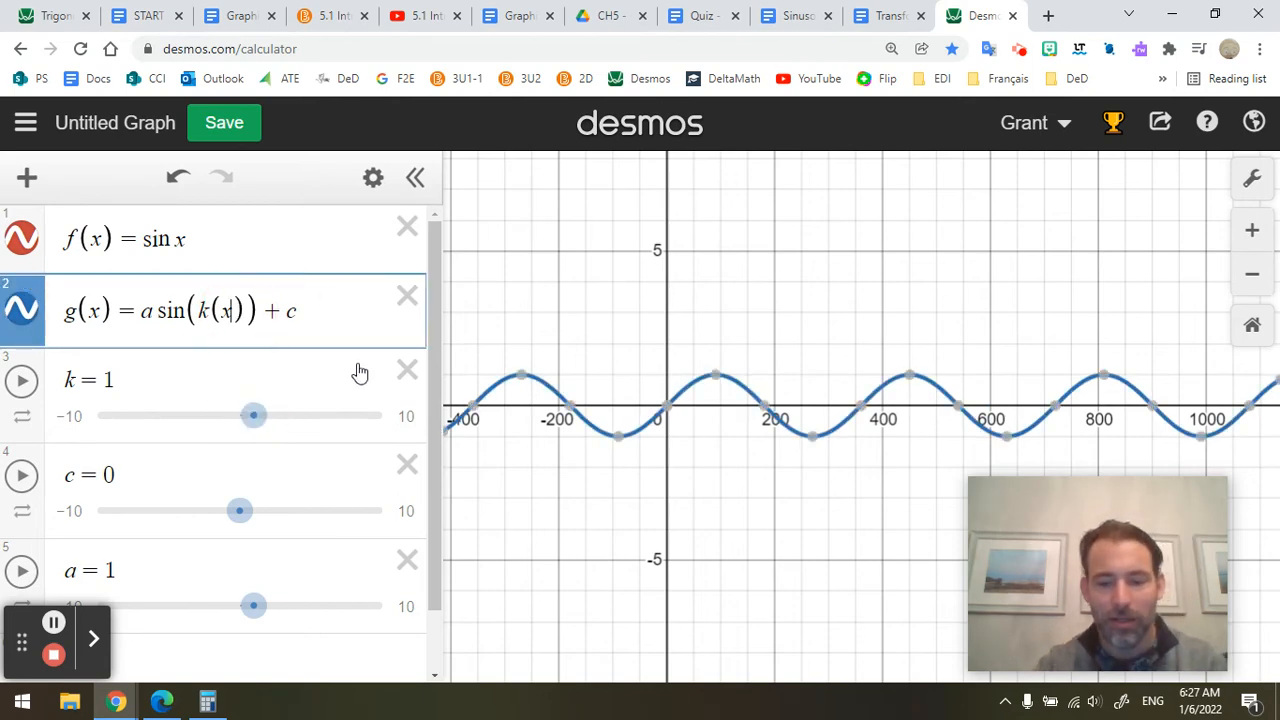
pyautogui.write('- d')
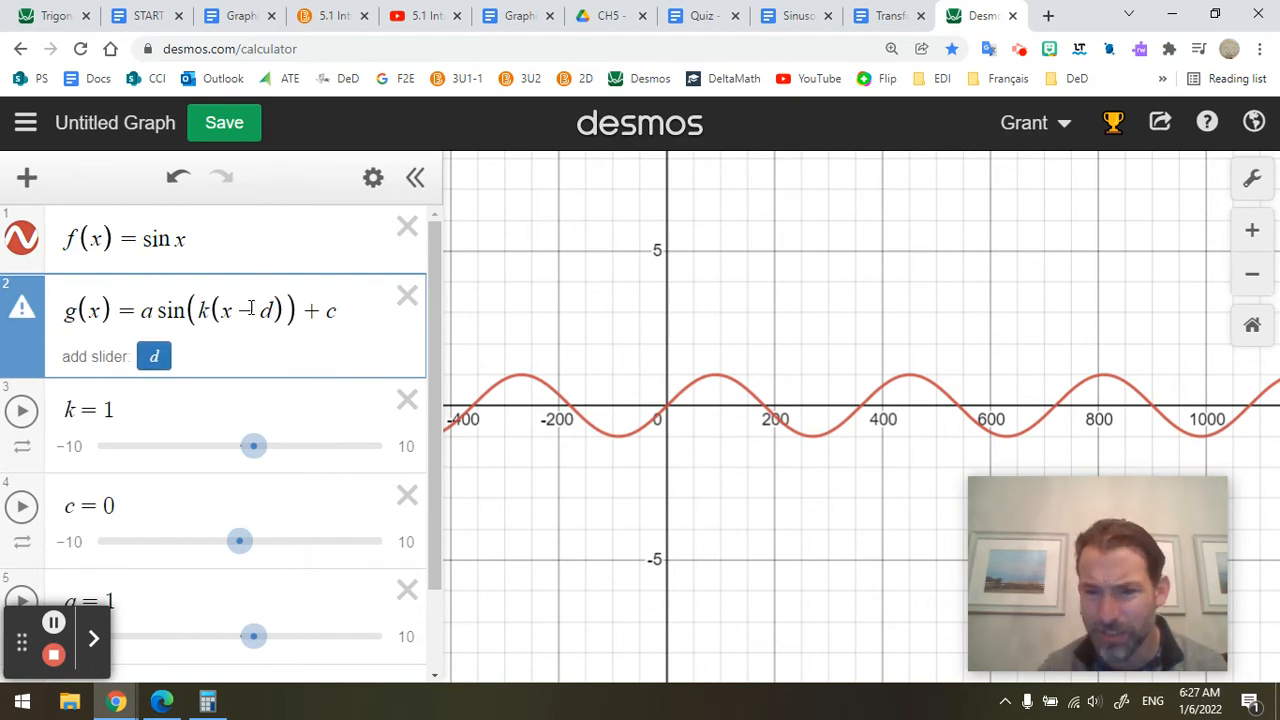
pyautogui.click(153, 358)
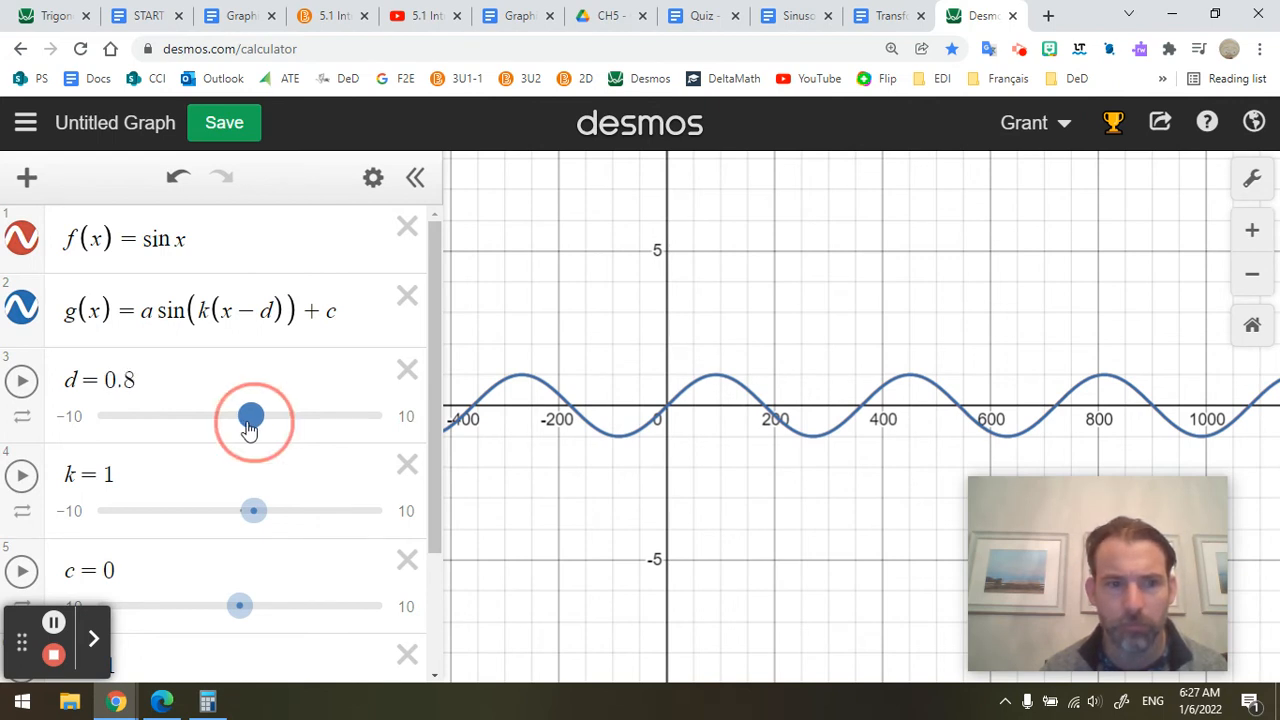
# Vary the slider d, lowering it to 0.1, raising it to 10 and reducing it to 7.2
pyautogui.moveTo(249, 428); pyautogui.dragTo(247, 429)
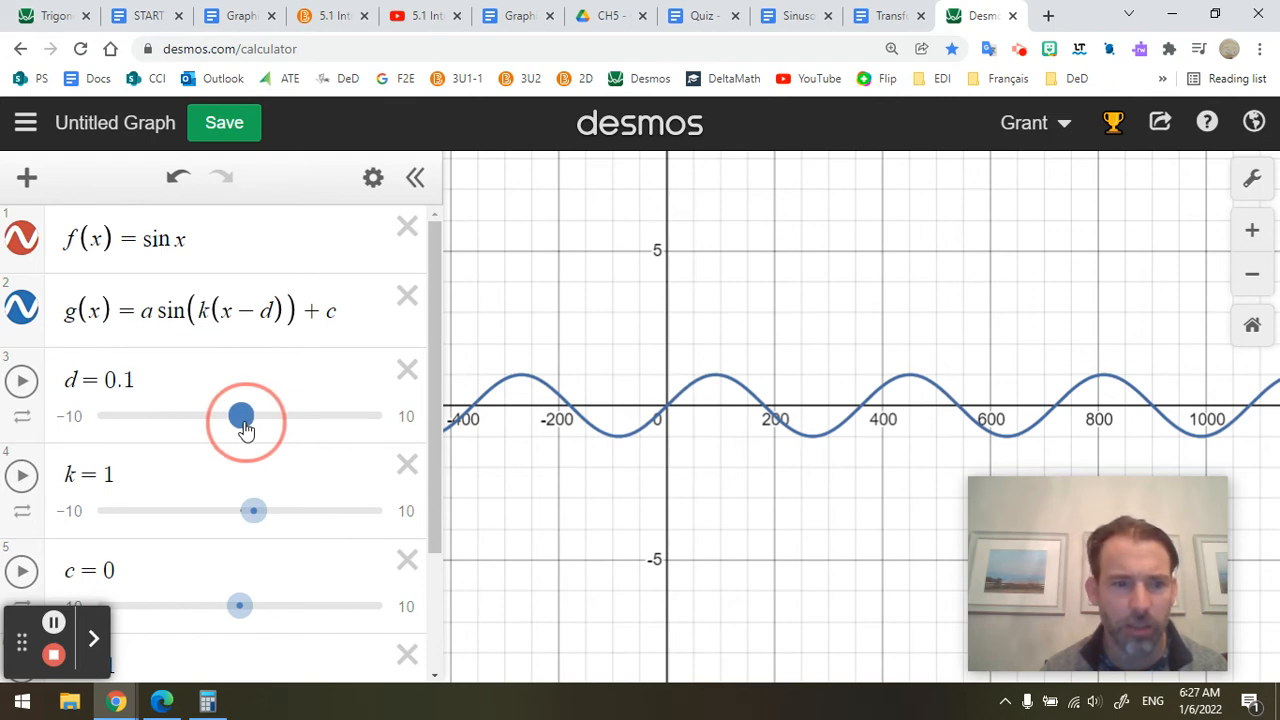
pyautogui.scroll(-2, 267, 558)
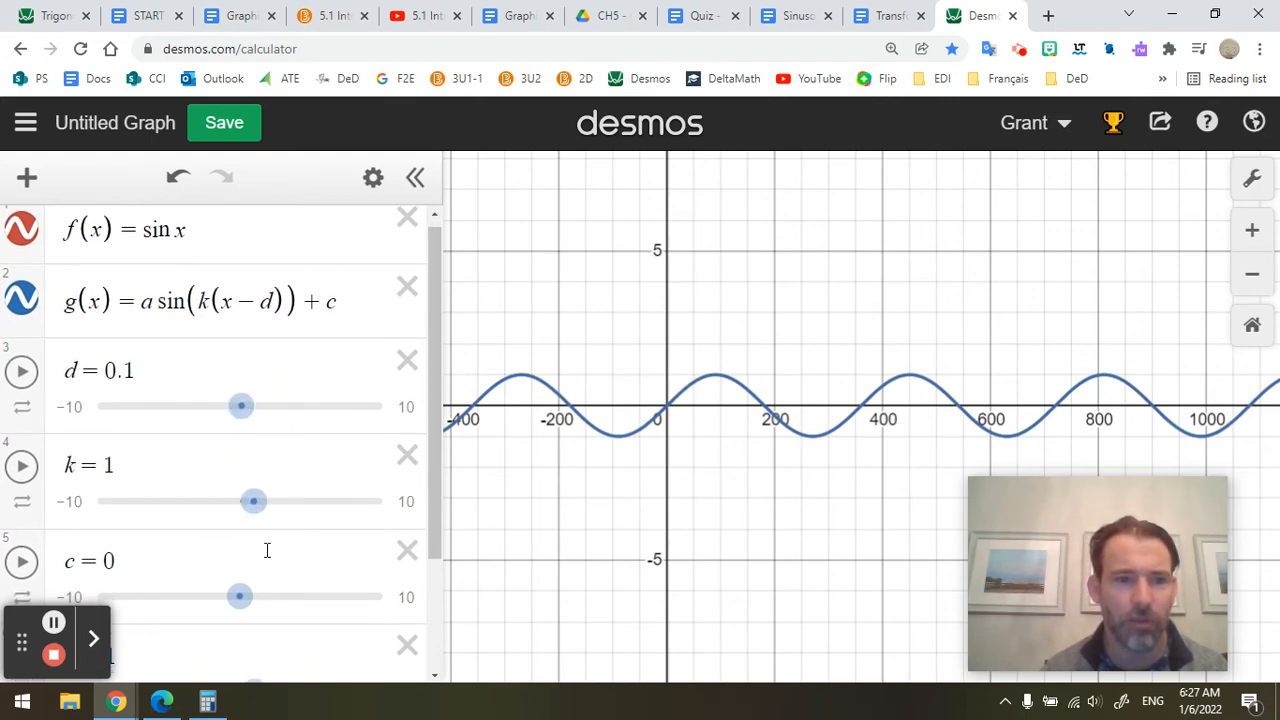
pyautogui.scroll(2, 267, 550)
pyautogui.scroll(1, 267, 550)
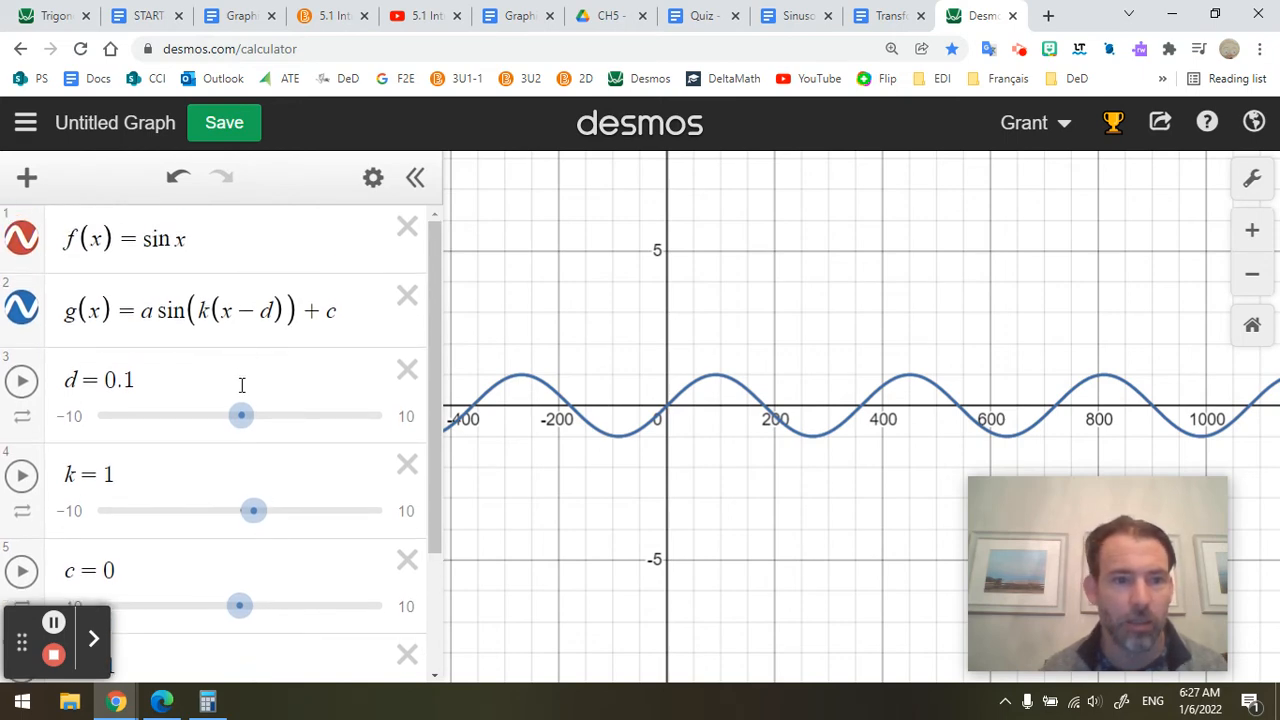
pyautogui.moveTo(242, 421); pyautogui.dragTo(415, 410)
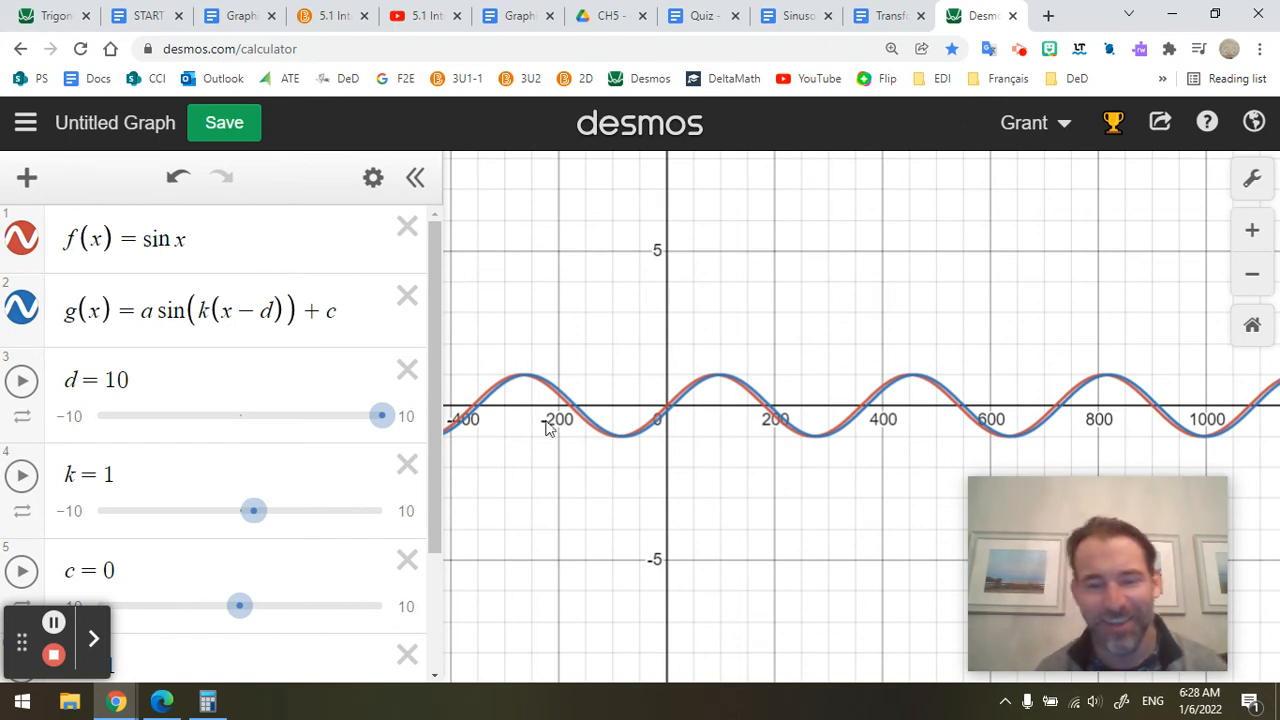
pyautogui.moveTo(361, 425); pyautogui.dragTo(453, 365)
pyautogui.moveTo(326, 372); pyautogui.dragTo(343, 342)
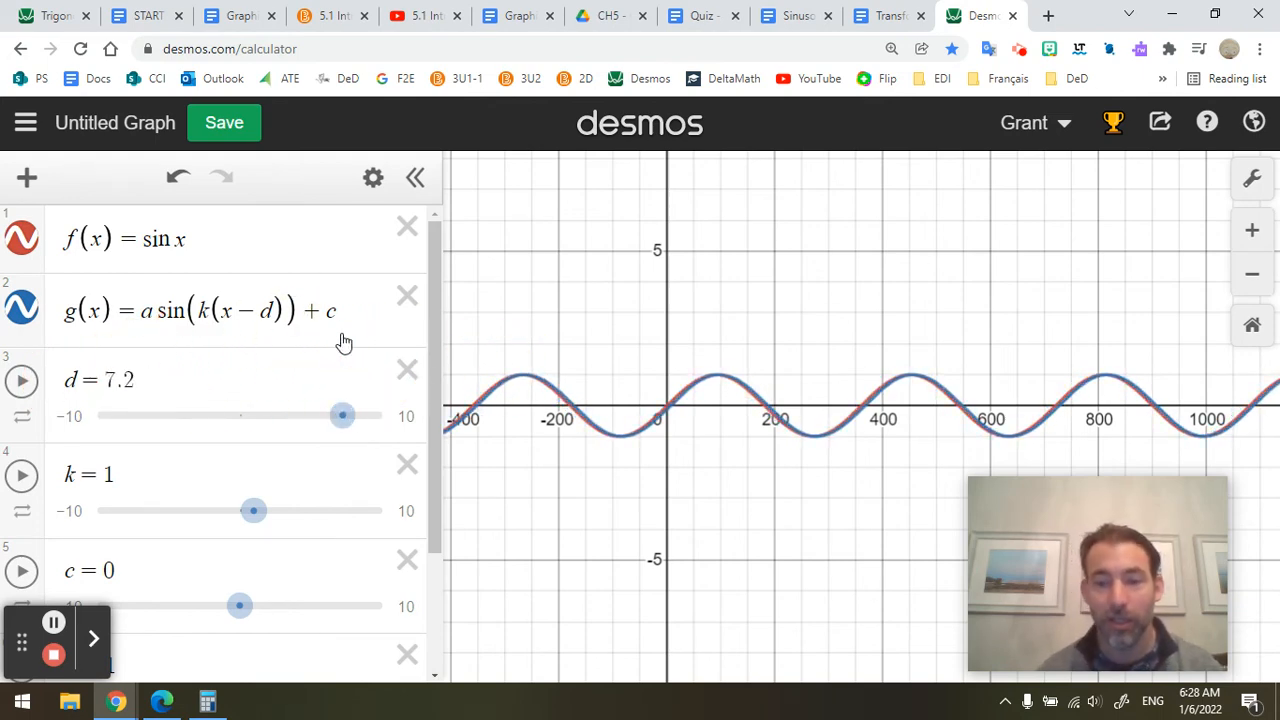
# Set the limits of the slider d to −360 and 360
pyautogui.click(407, 420)
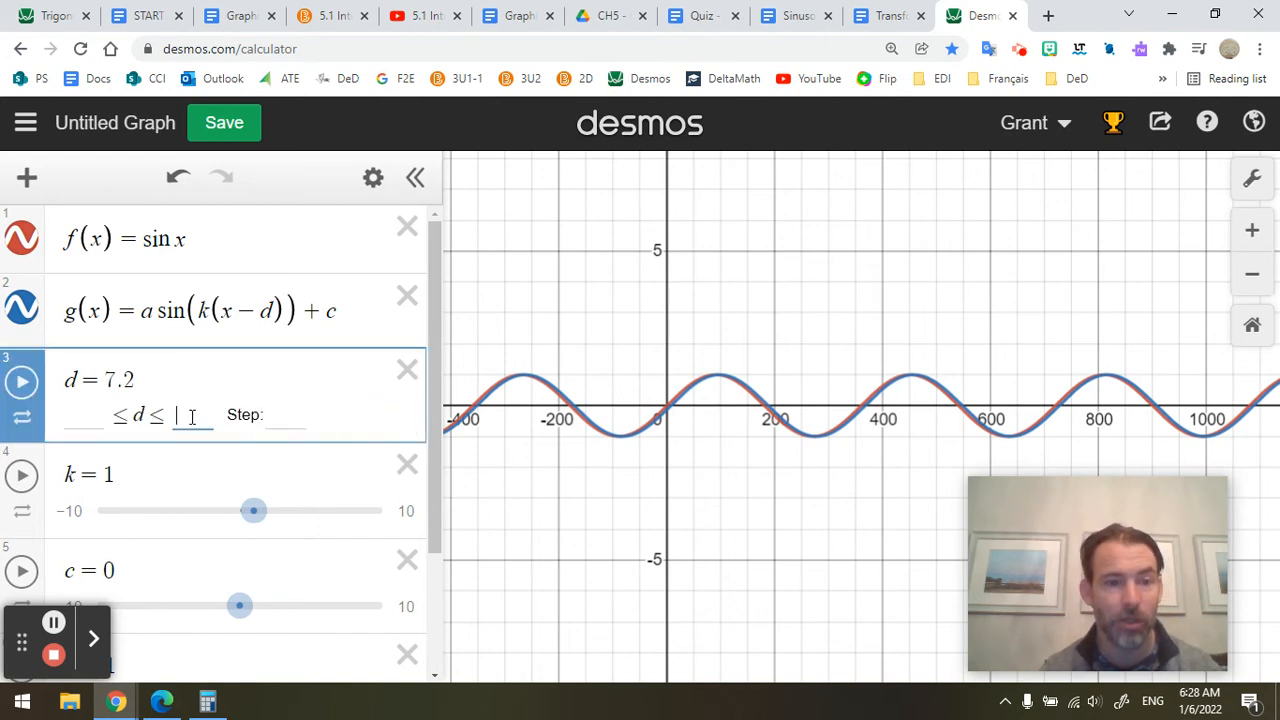
pyautogui.write('360')
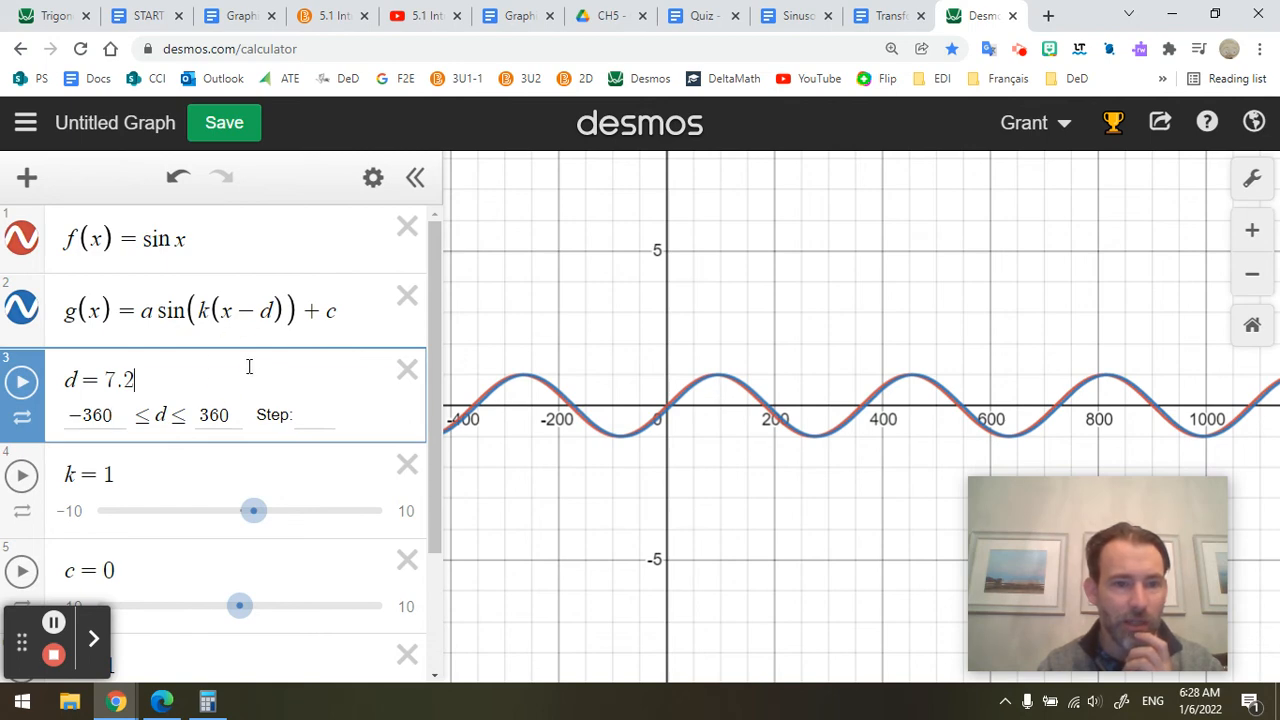
# Animate d to shift g(x) horizontally, and set d to −90
pyautogui.click(29, 390)
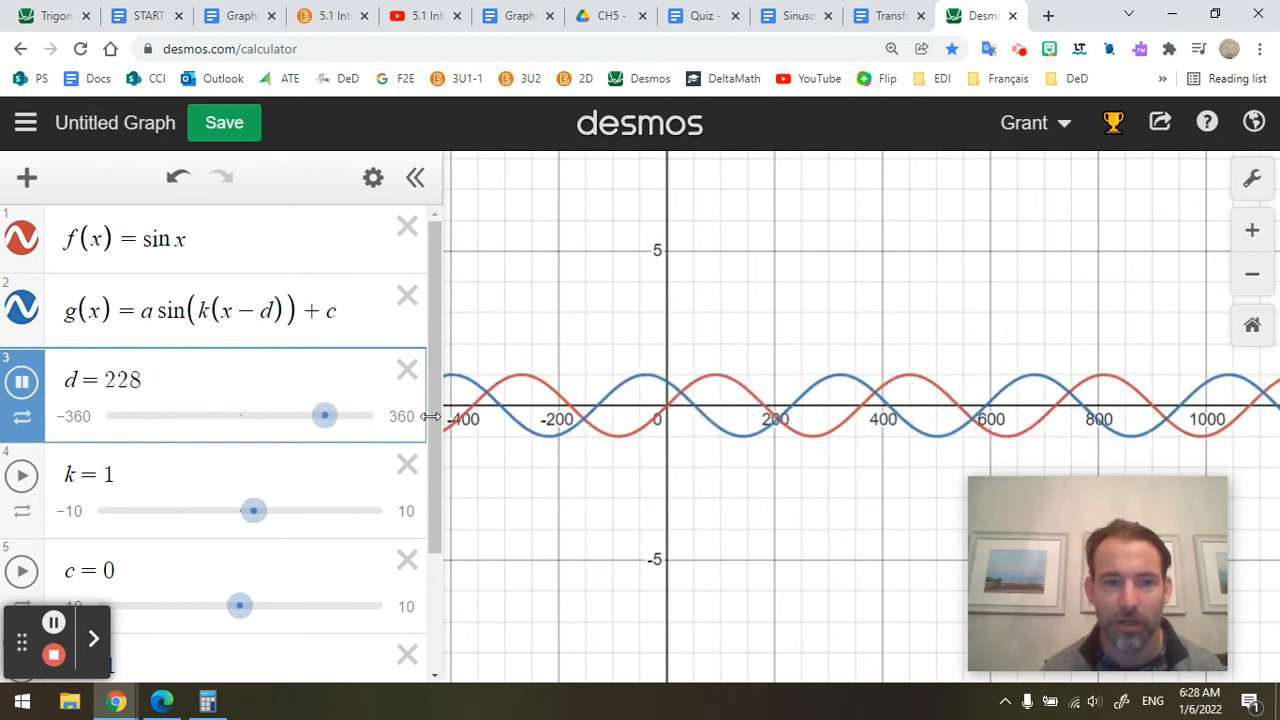
pyautogui.moveTo(297, 420); pyautogui.dragTo(206, 420)
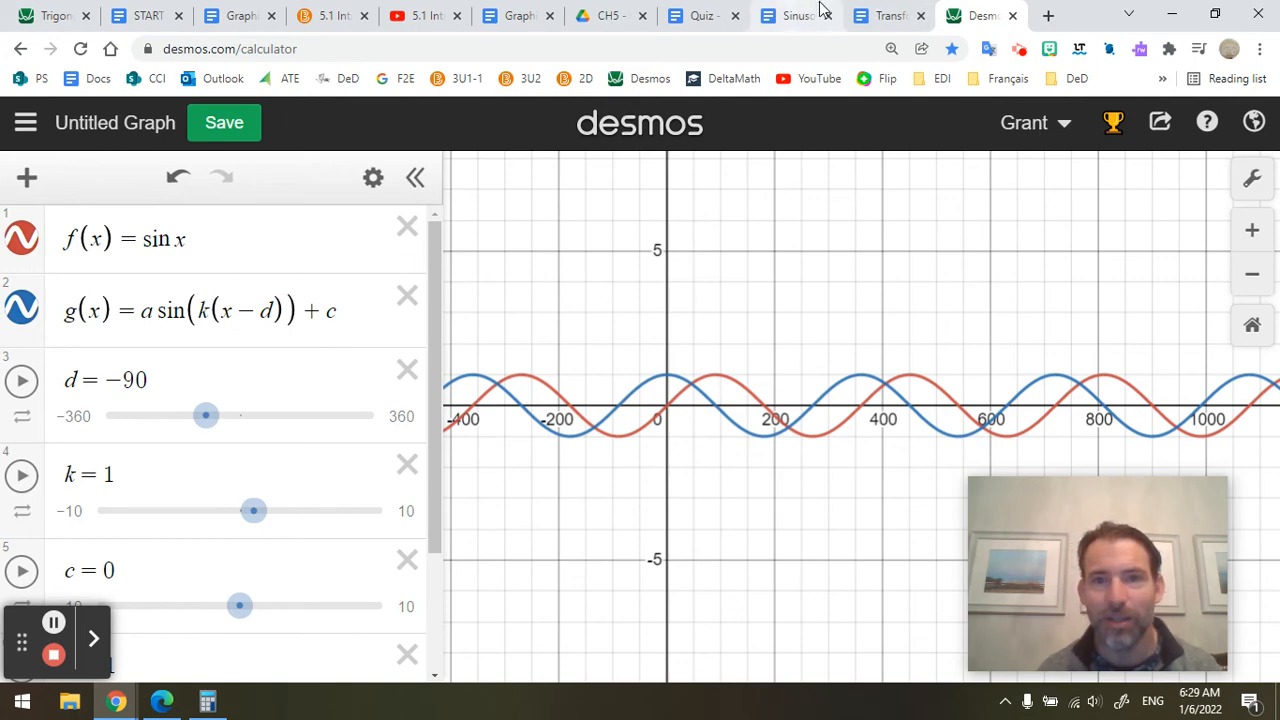
# Switch to the Google Docs document "Graphing sin x and cos x" and find the comic panels comparing cos x with sin x
pyautogui.click(200, 14)
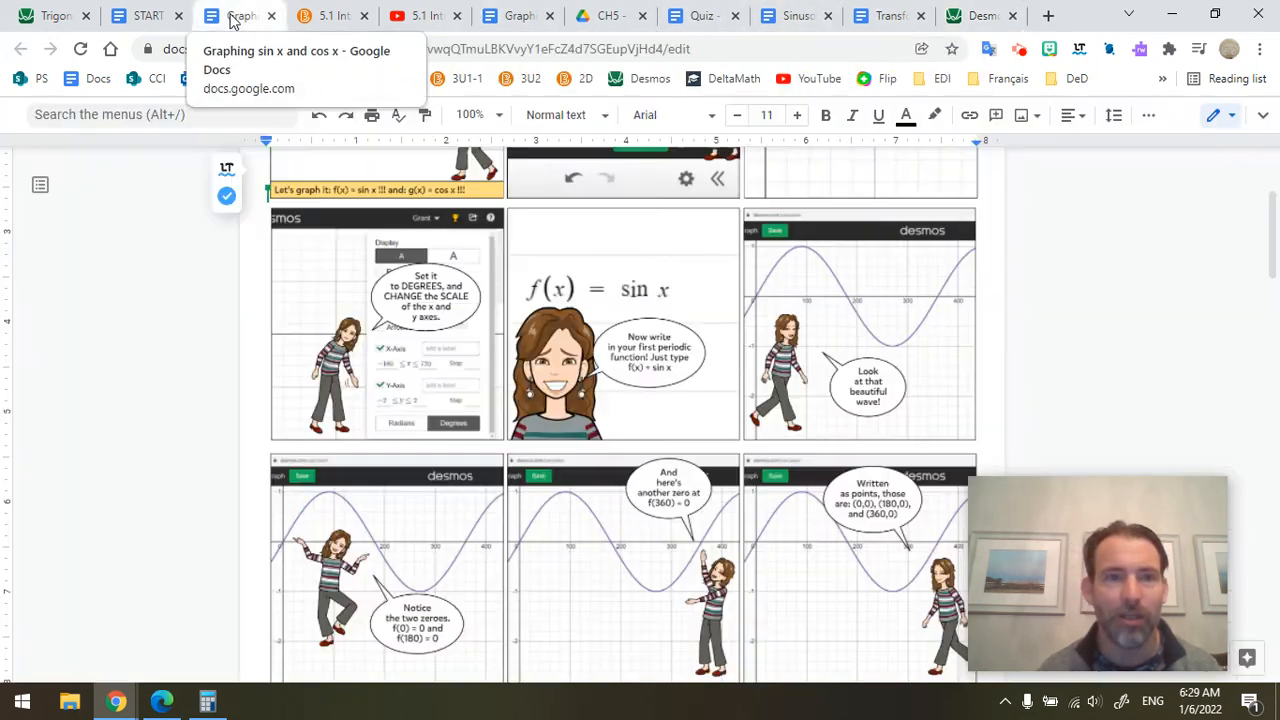
pyautogui.scroll(-1, 679, 391)
pyautogui.scroll(-10, 679, 391)
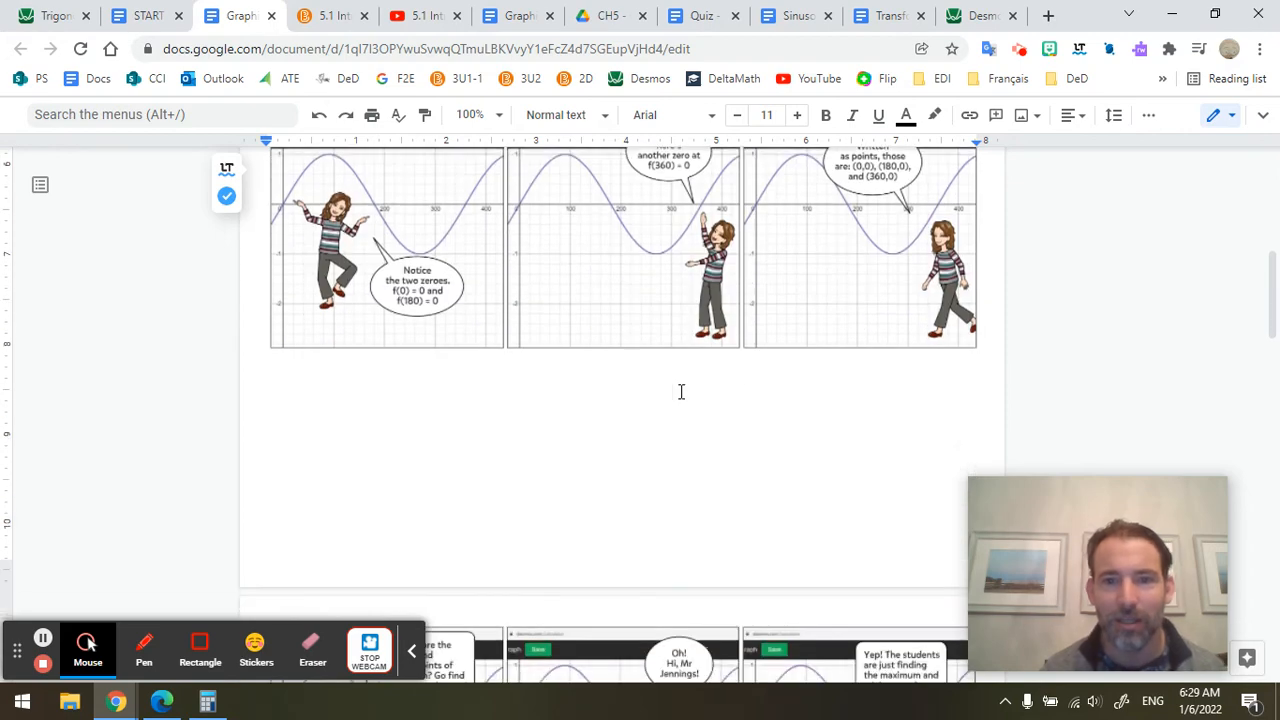
pyautogui.scroll(-10, 679, 391)
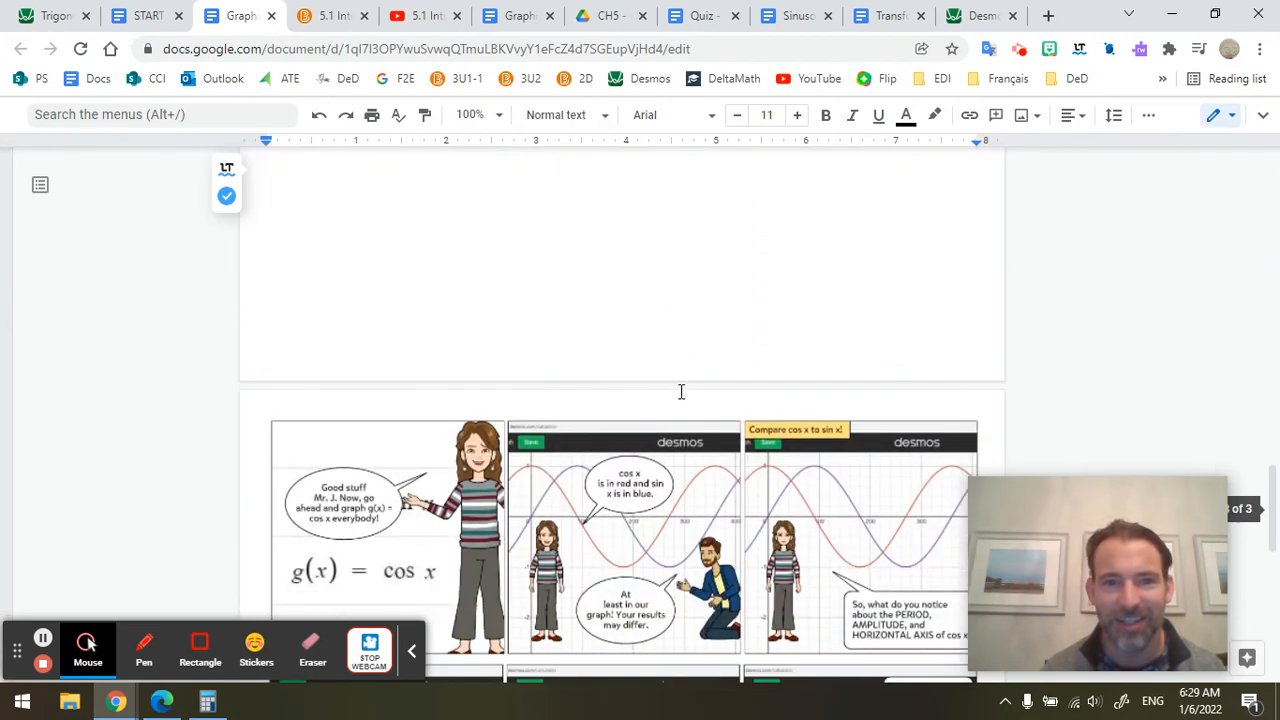
pyautogui.scroll(3, 681, 391)
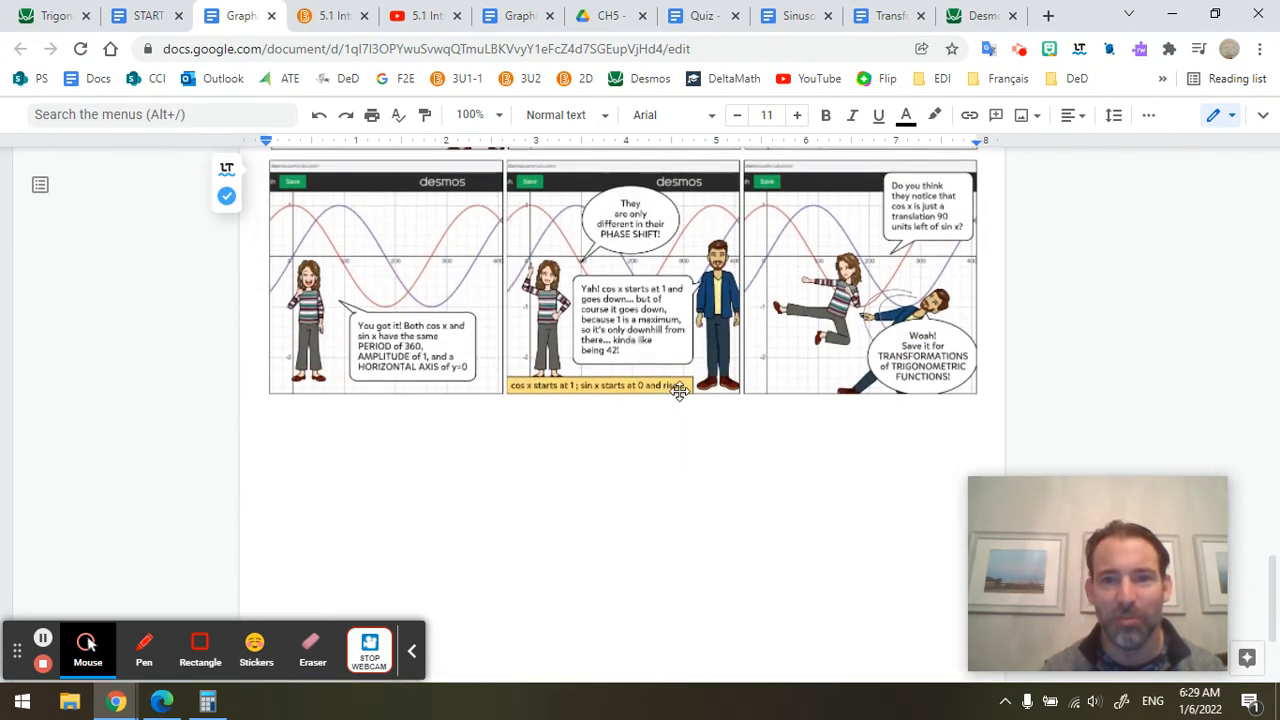
# Enlarge the document to 200% and examine the last row of comic panels on phase shift and the translation of sin x
pyautogui.click(500, 116)
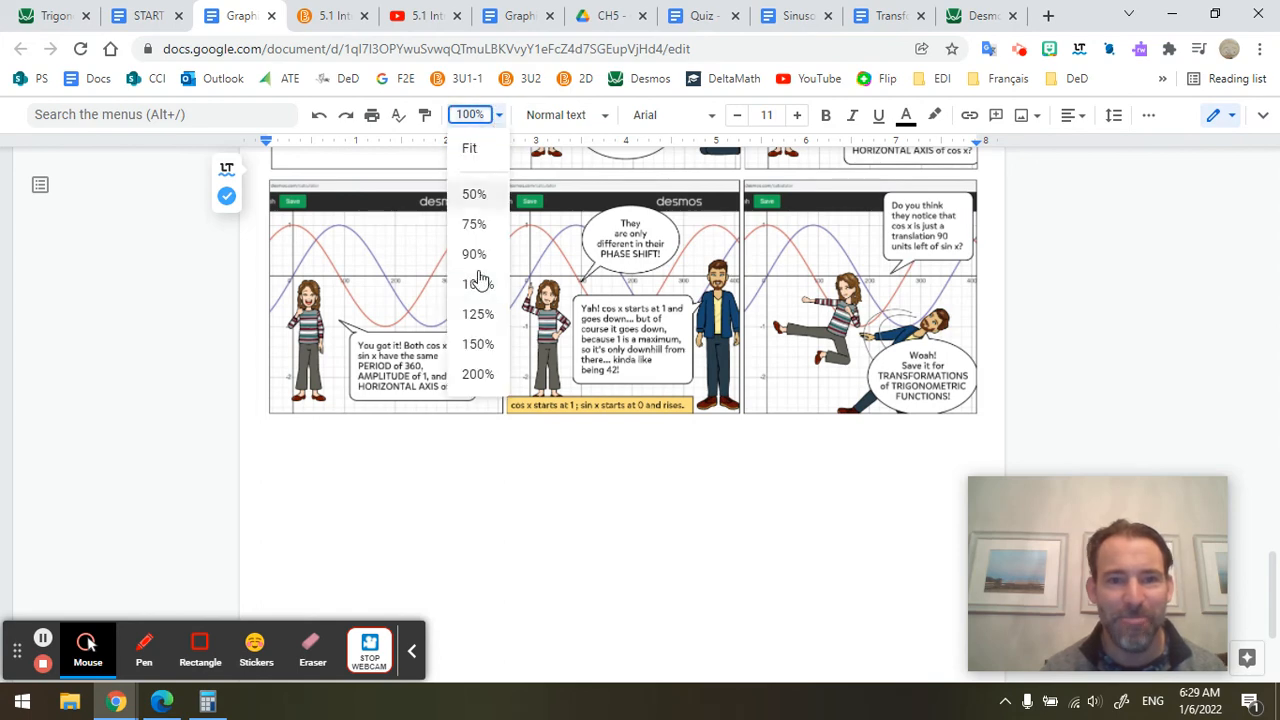
pyautogui.click(478, 373)
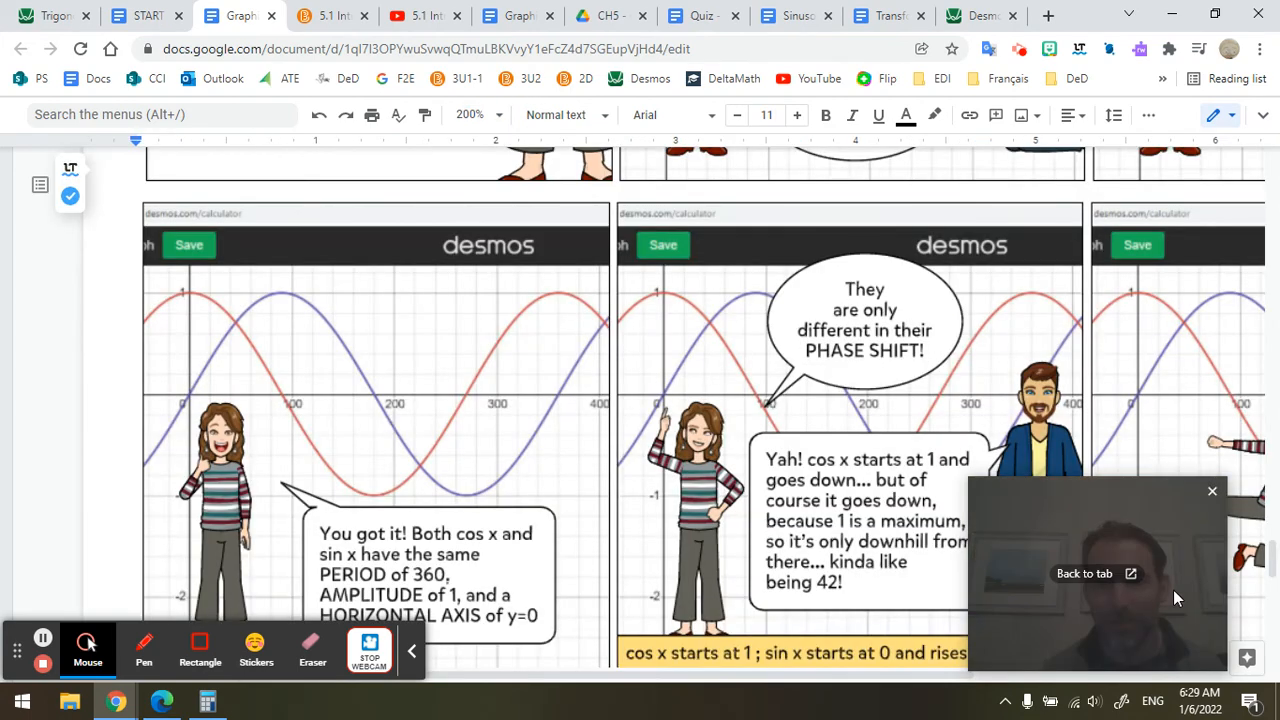
pyautogui.moveTo(1179, 590); pyautogui.dragTo(322, 350)
pyautogui.hscroll(5, 787, 507)
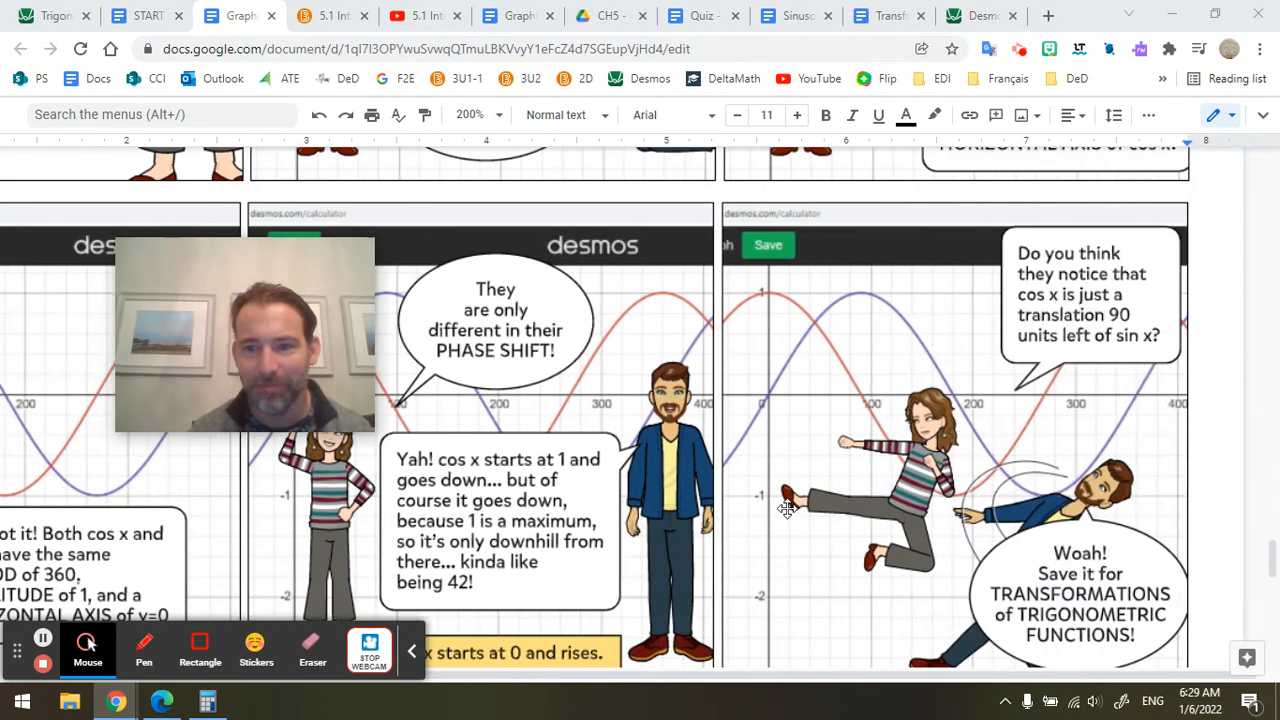
pyautogui.scroll(-1, 1082, 272)
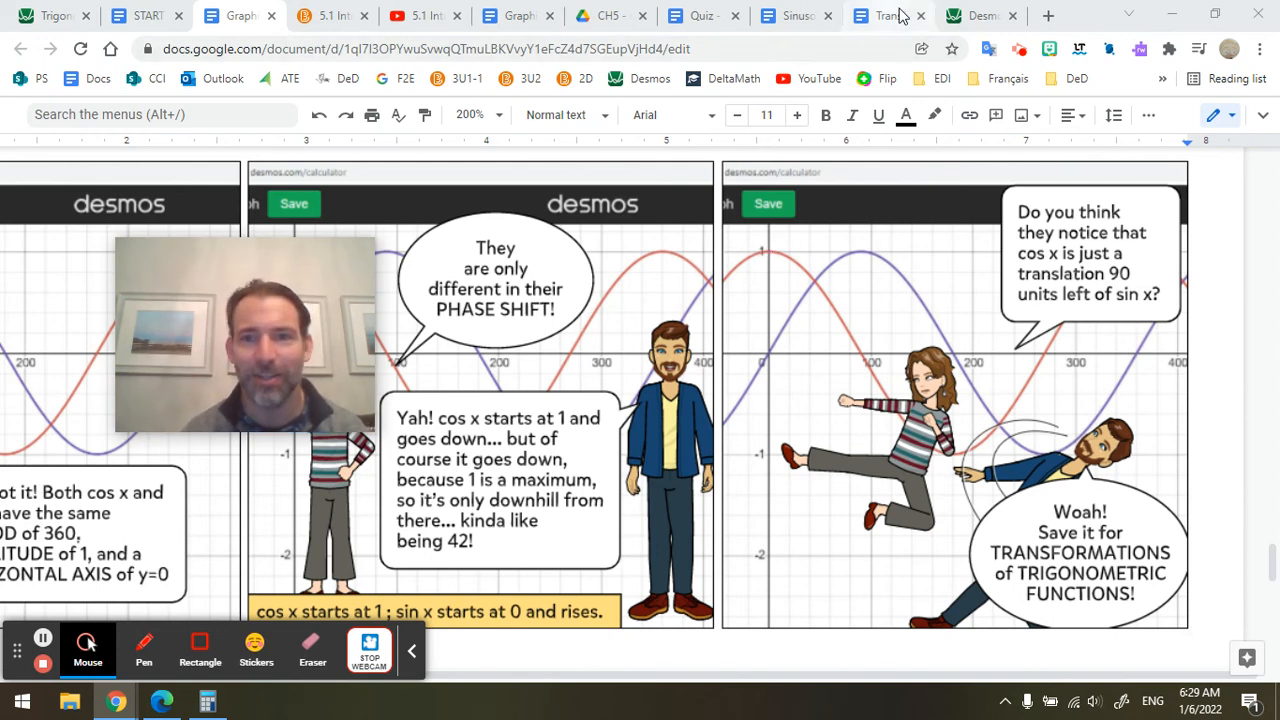
# Switch to the Desmos calculator and examine sin x and g(x) closely around the origin
pyautogui.click(985, 15)
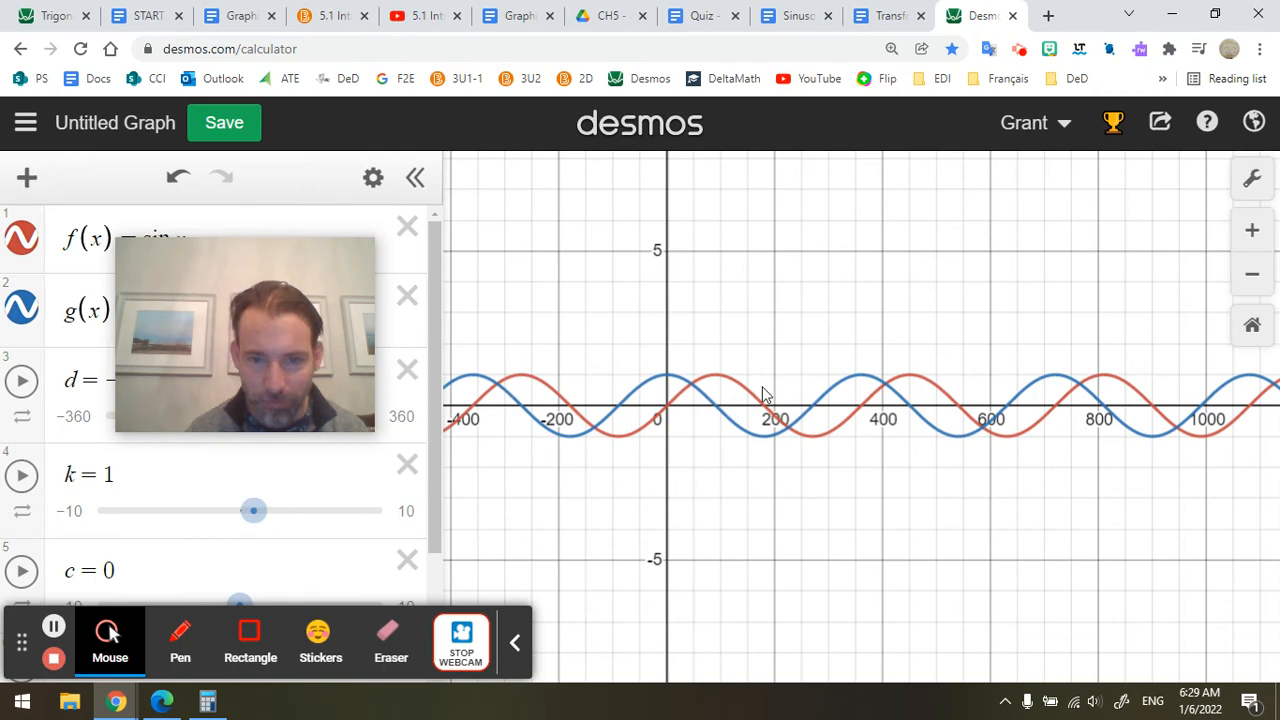
pyautogui.scroll(5, 763, 393)
pyautogui.moveTo(610, 420); pyautogui.dragTo(1042, 340)
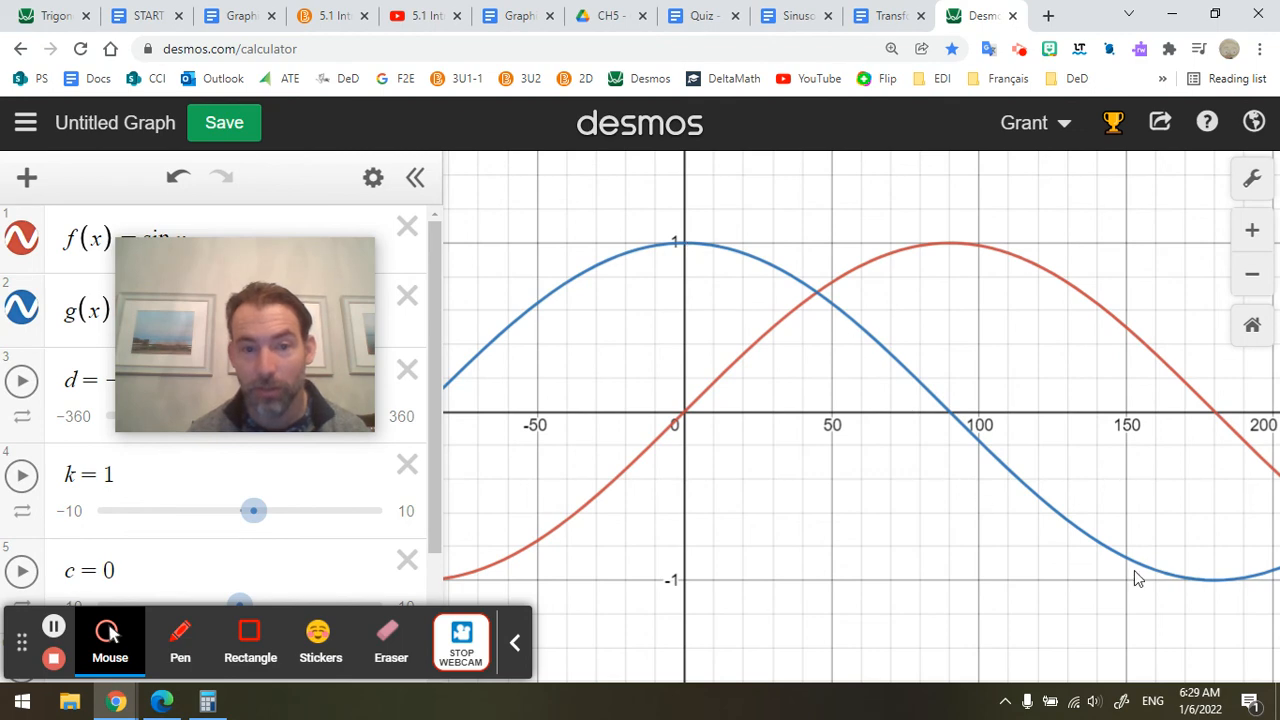
pyautogui.moveTo(201, 260); pyautogui.dragTo(968, 468)
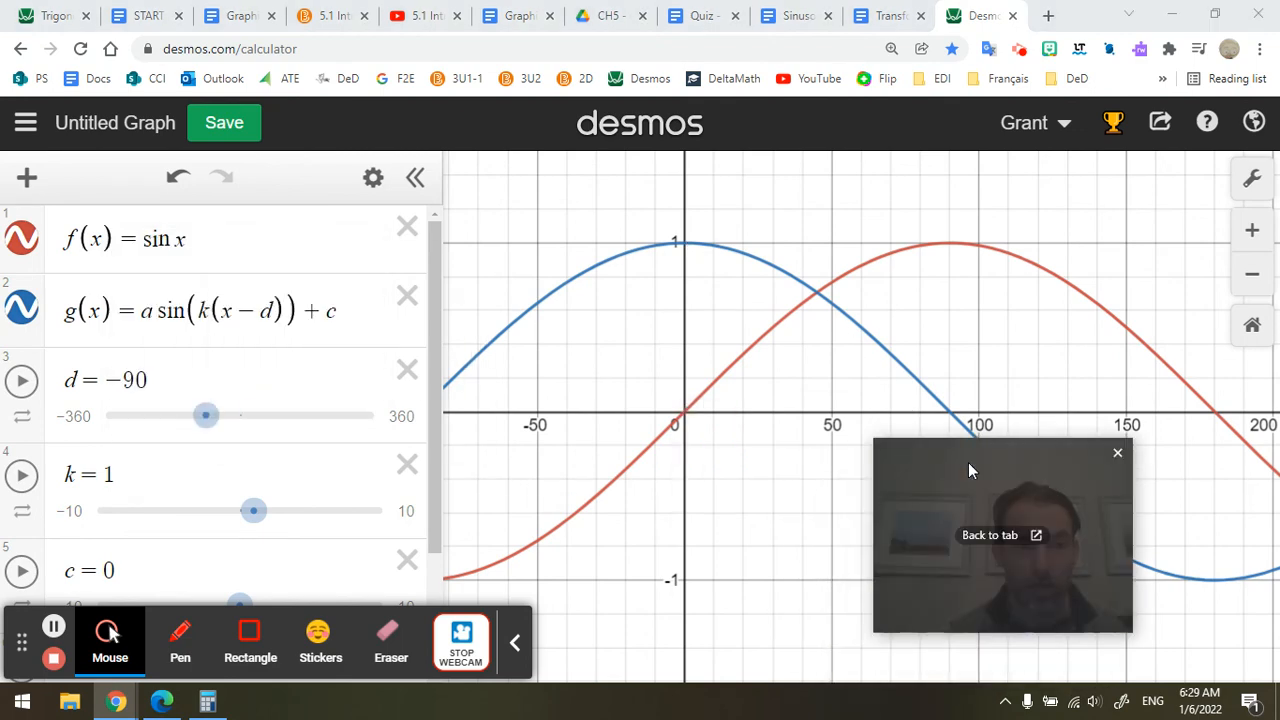
# Add the expression f(x) = sin(x + 90) below g(x), using a copy of the sin x function
pyautogui.click(148, 312)
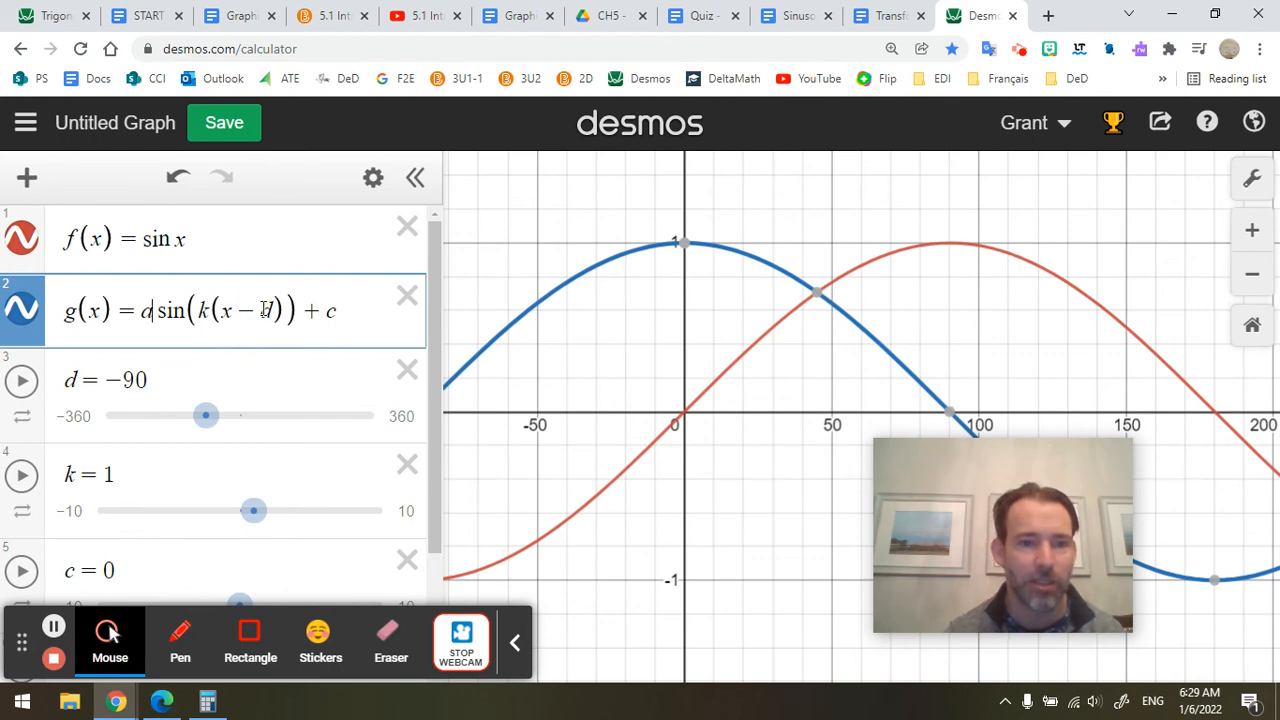
pyautogui.click(352, 312)
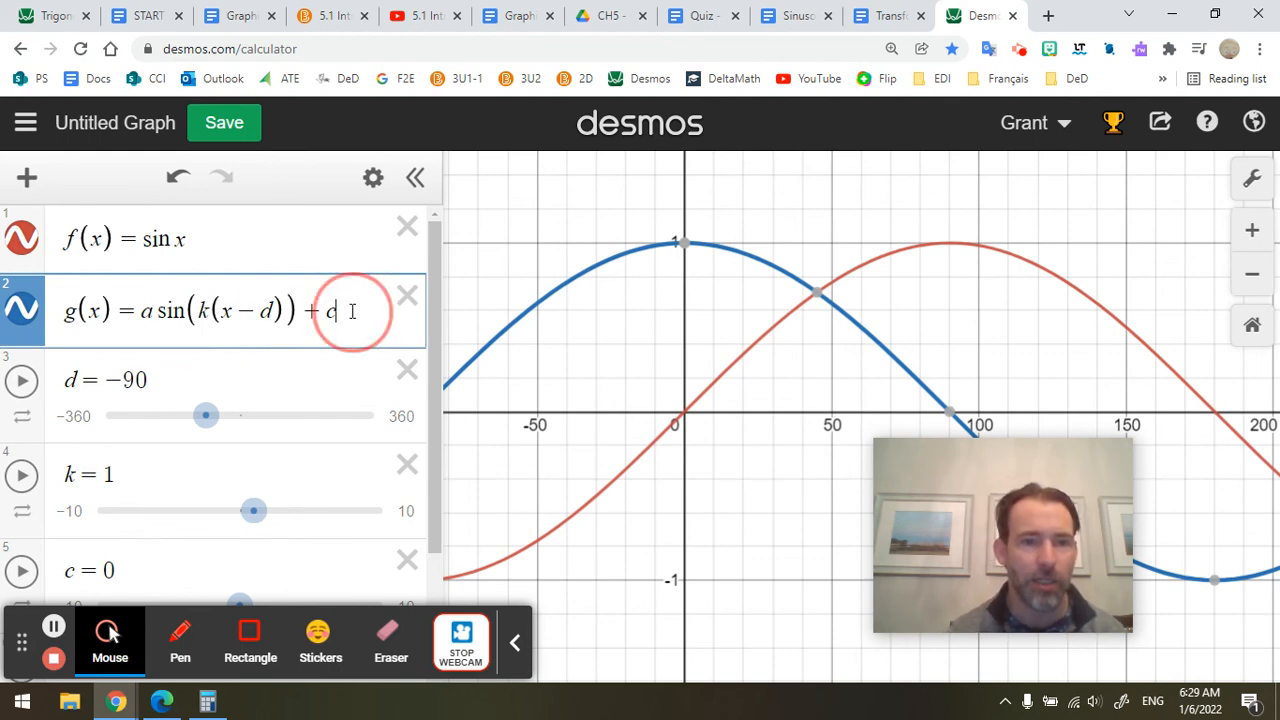
pyautogui.press('Return')
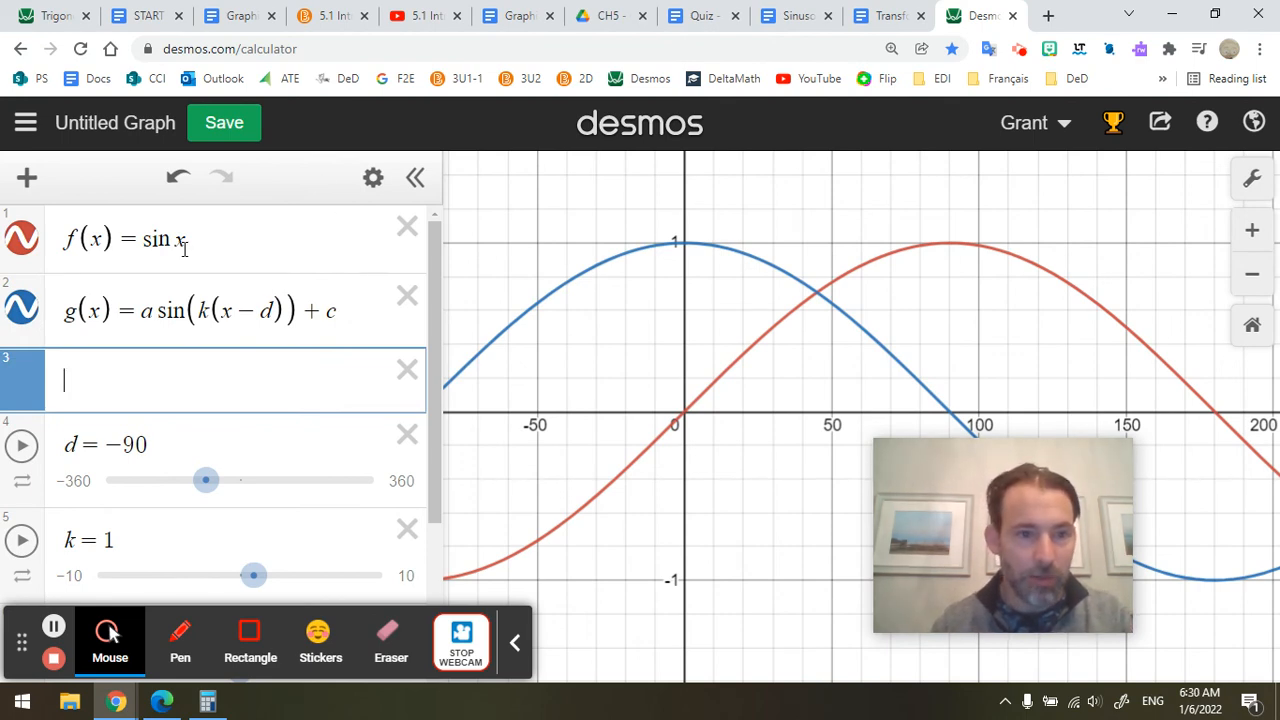
pyautogui.moveTo(184, 249); pyautogui.dragTo(68, 240)
pyautogui.hotkey('ctrl', 'c')
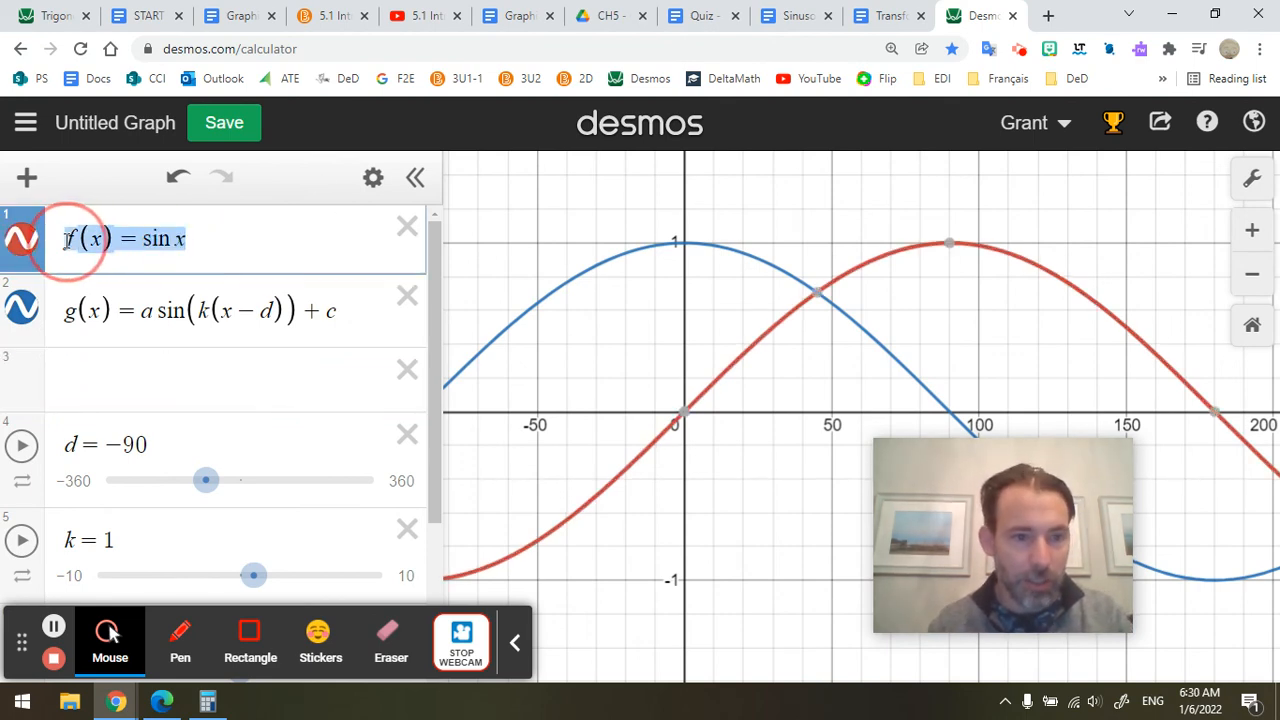
pyautogui.click(117, 374)
pyautogui.hotkey('ctrl', 'v')
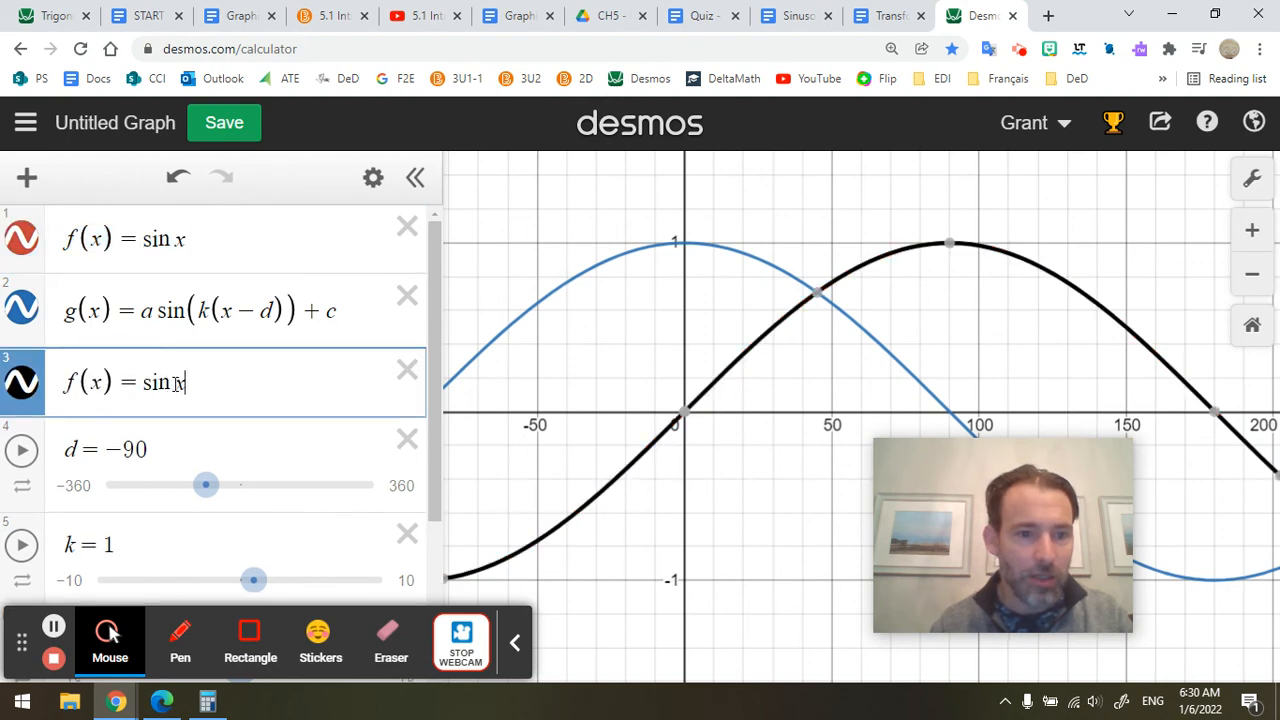
pyautogui.write('(x ')
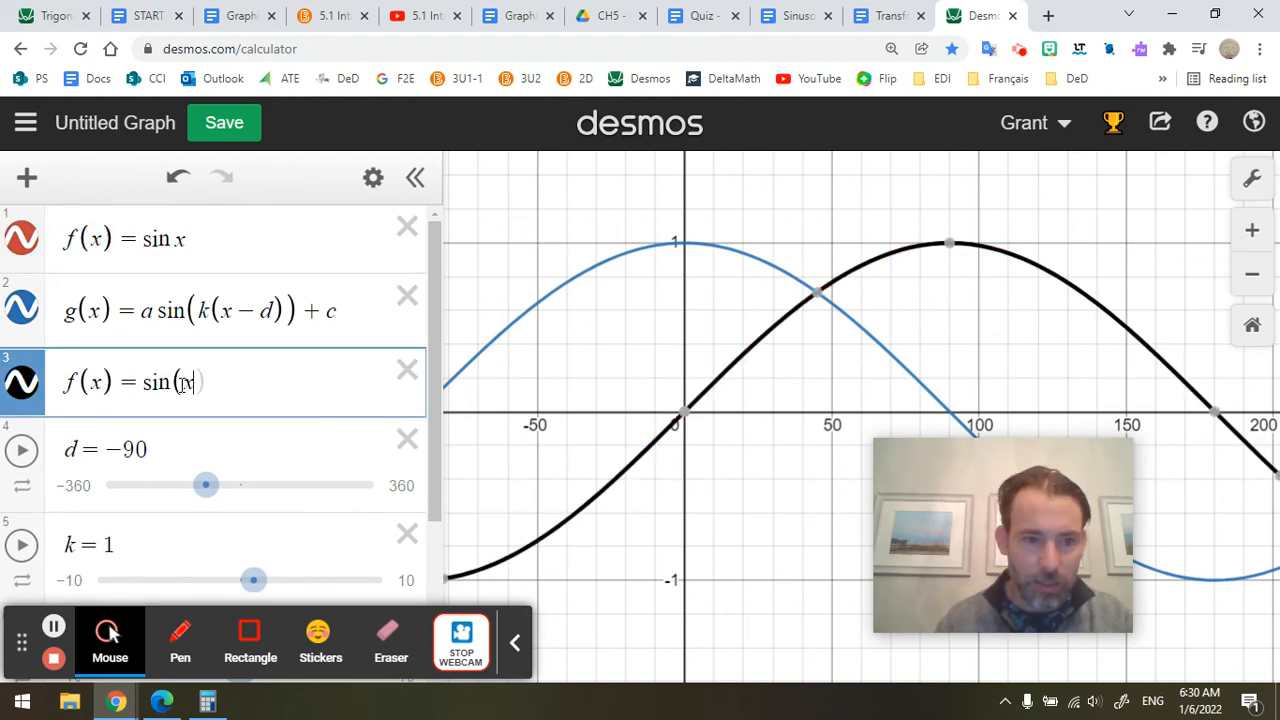
pyautogui.write('+ 90')
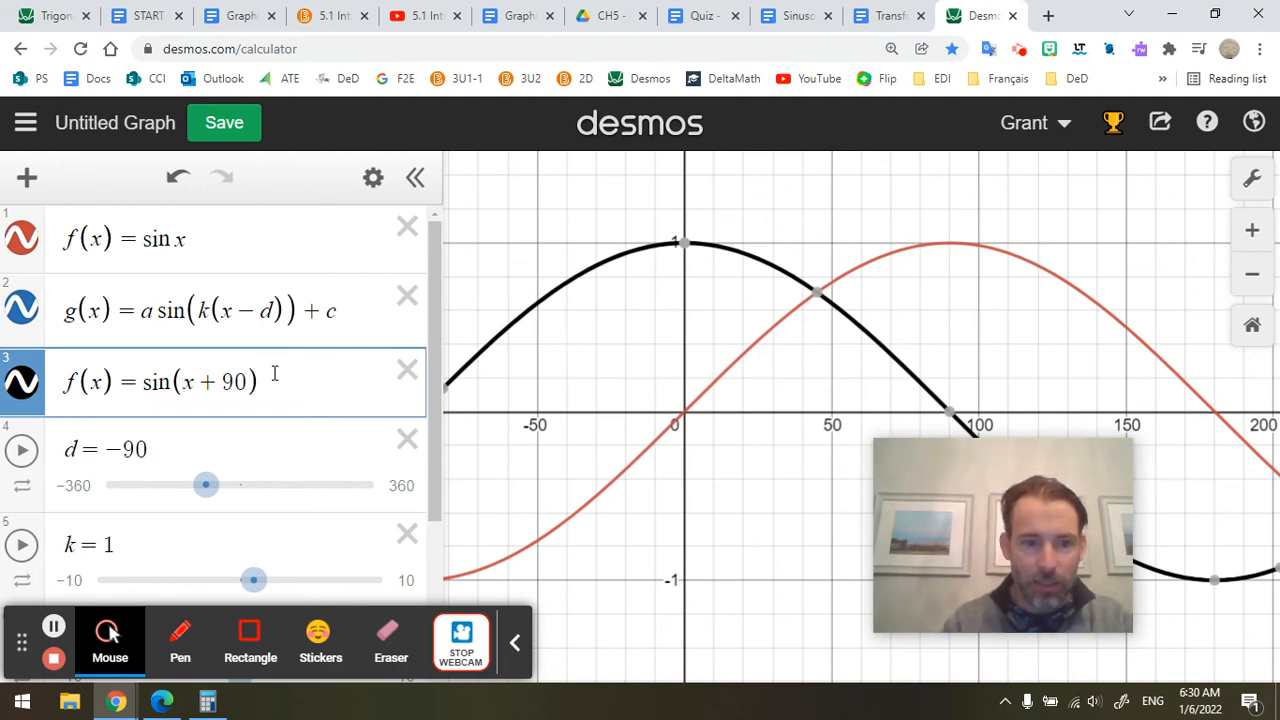
# Add the expression f(x) = cos x below sin(x + 90), reusing the copied sin x function
pyautogui.press('Return')
pyautogui.hotkey('ctrl', 'v')
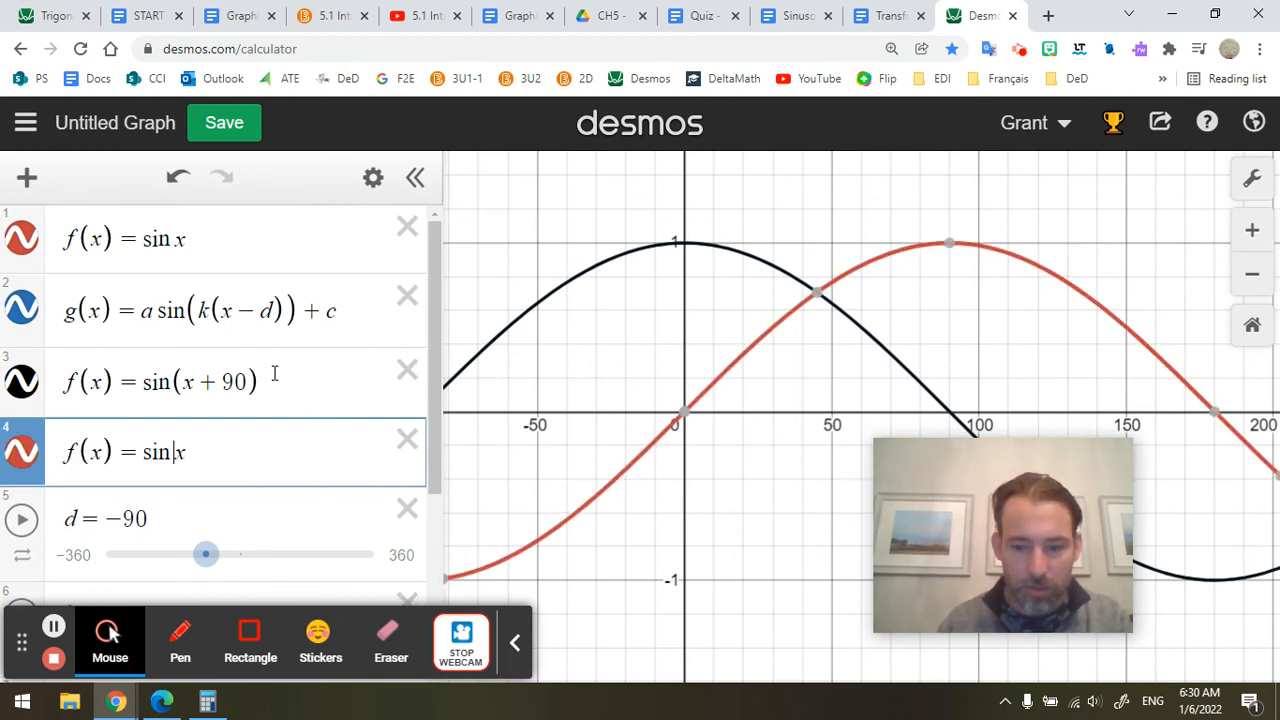
pyautogui.hotkey('shift', 'Left')
pyautogui.hotkey('shift', 'Left')
pyautogui.hotkey('shift', 'Left')
pyautogui.write('cos')
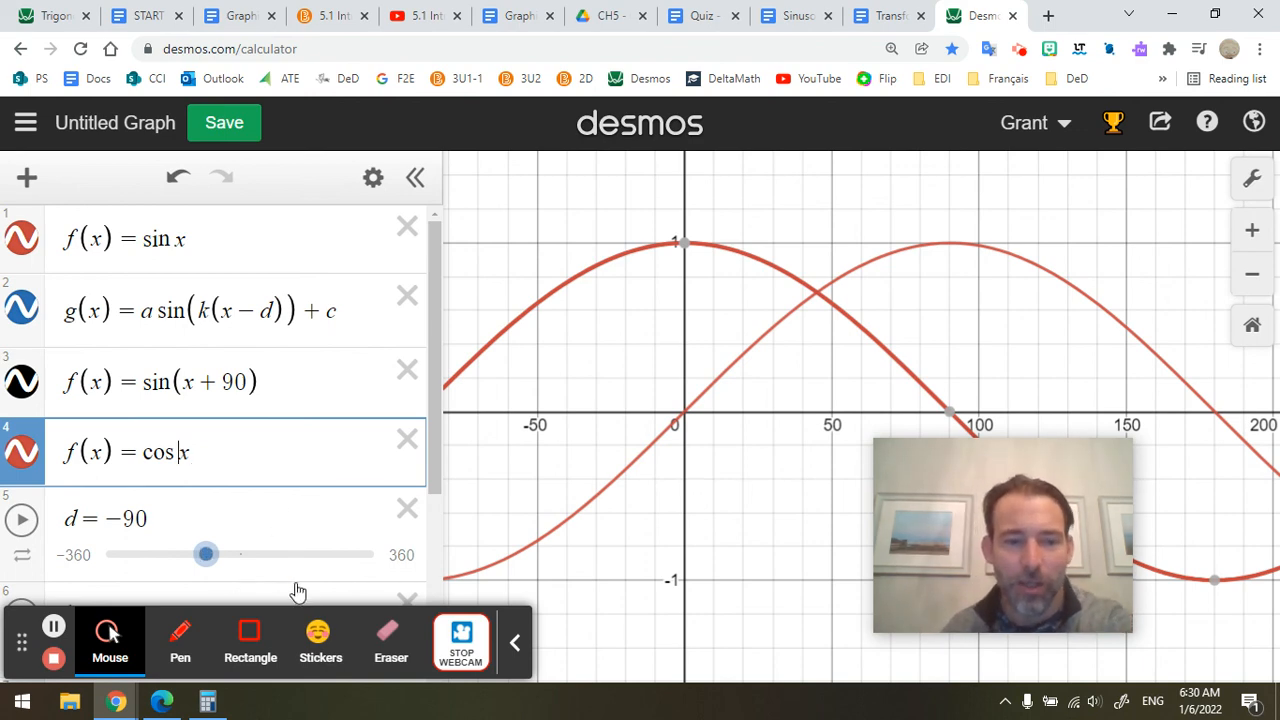
# Delete the cos x and sin(x + 90) expressions
pyautogui.click(514, 648)
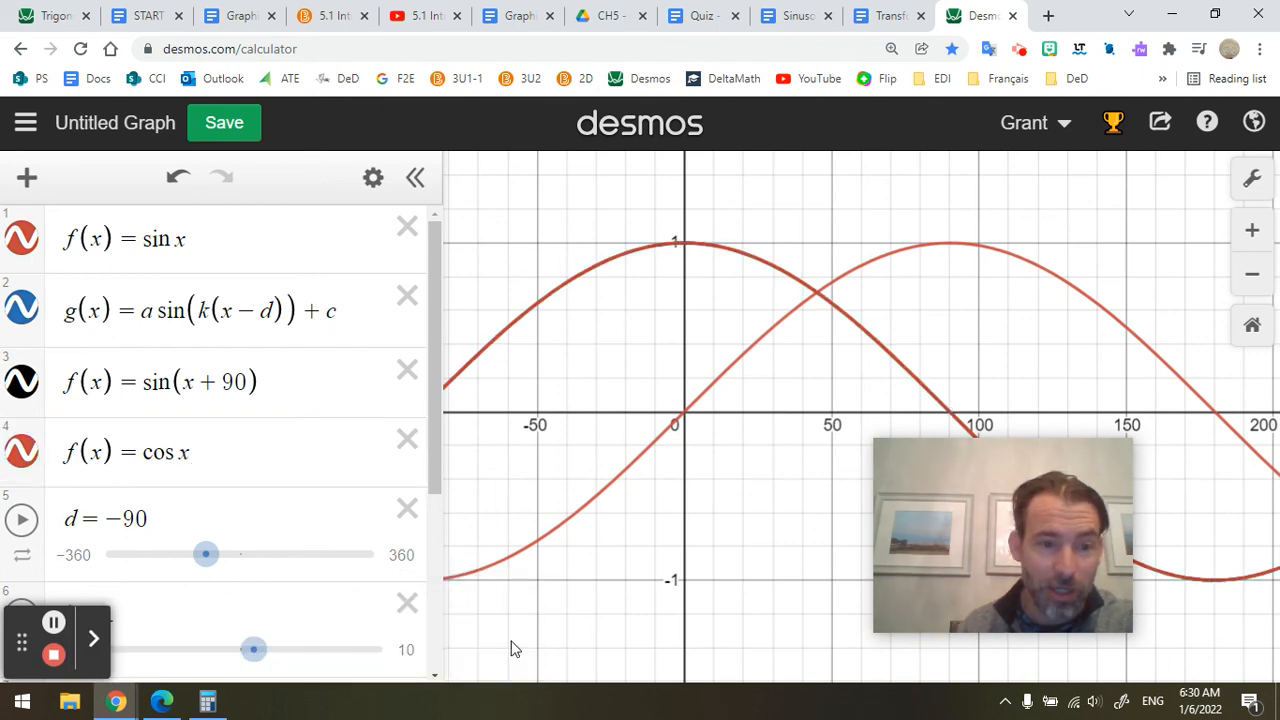
pyautogui.click(402, 440)
pyautogui.click(407, 372)
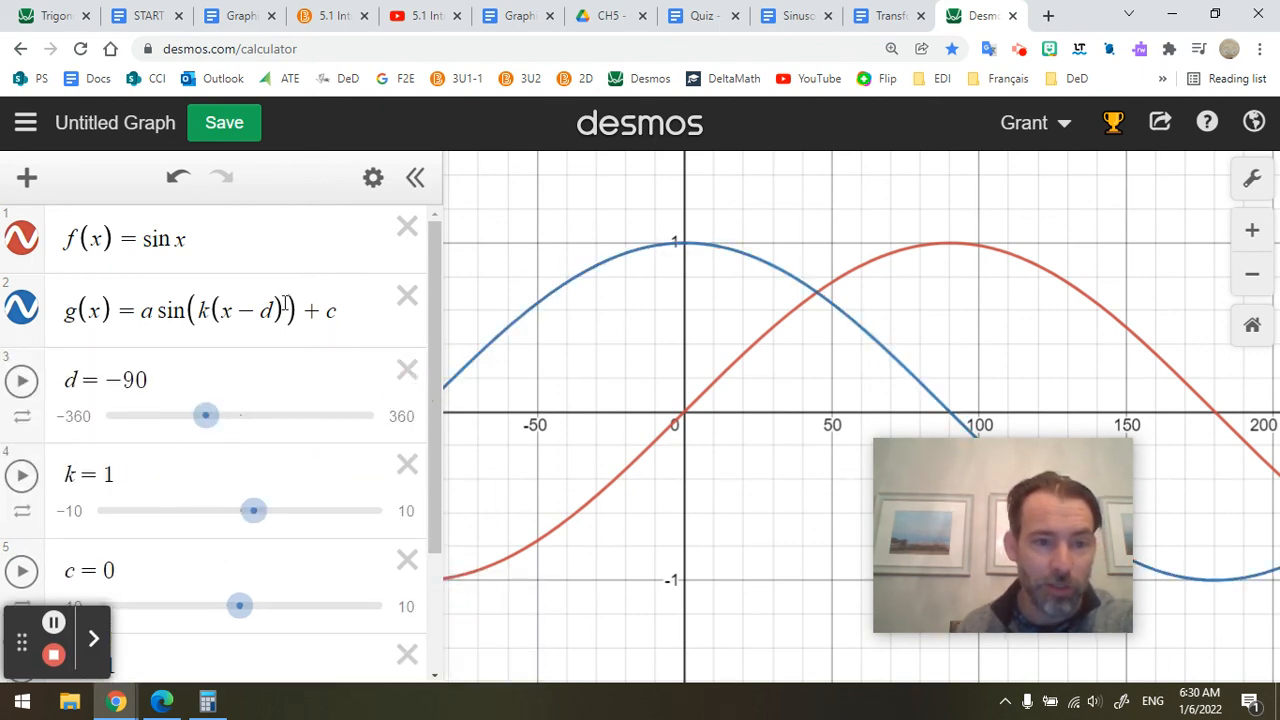
# Set the slider d to 230 and the slider k to 4.3, with several periods of both curves in view
pyautogui.scroll(-1, 867, 437)
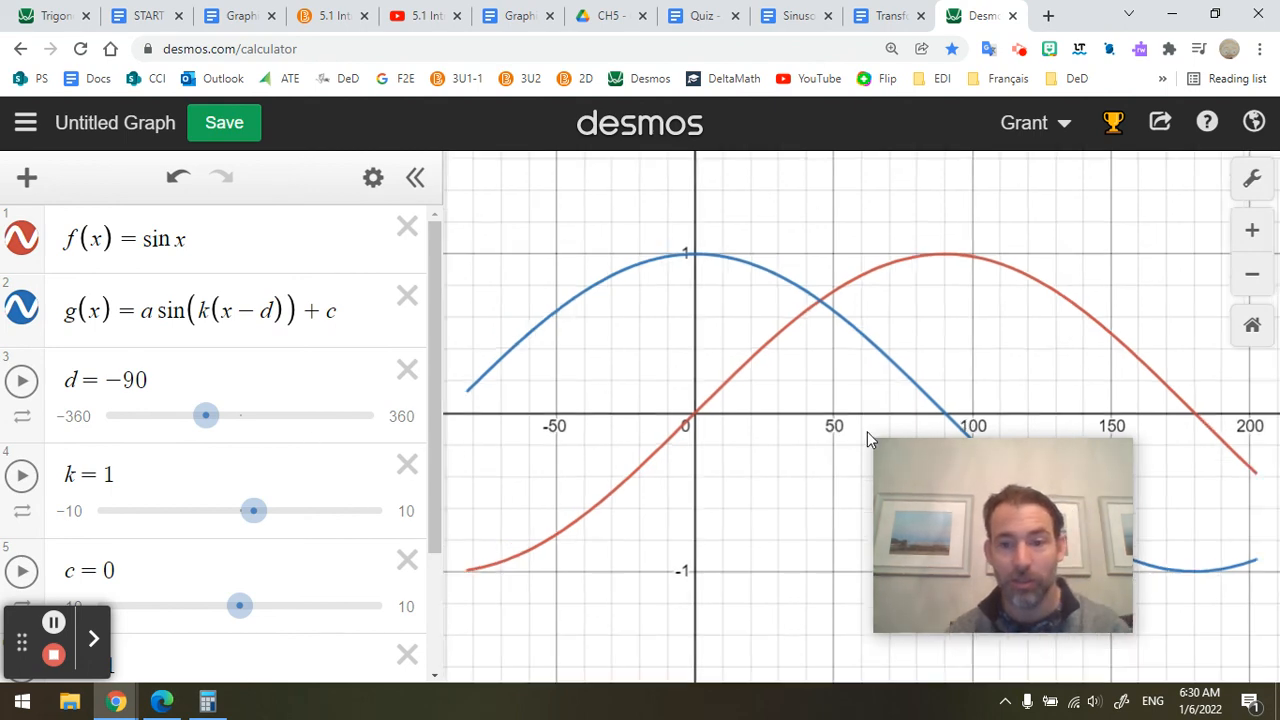
pyautogui.scroll(-3, 867, 431)
pyautogui.moveTo(970, 516); pyautogui.dragTo(1105, 54)
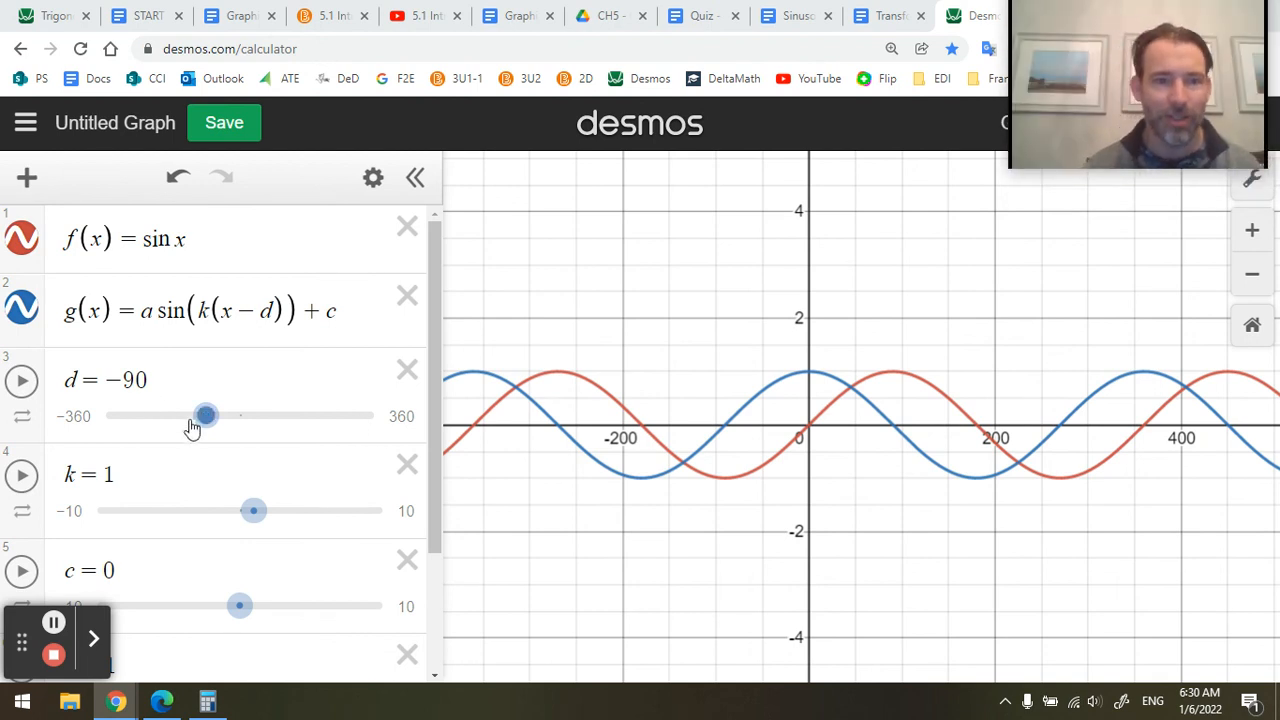
pyautogui.moveTo(197, 424); pyautogui.dragTo(325, 418)
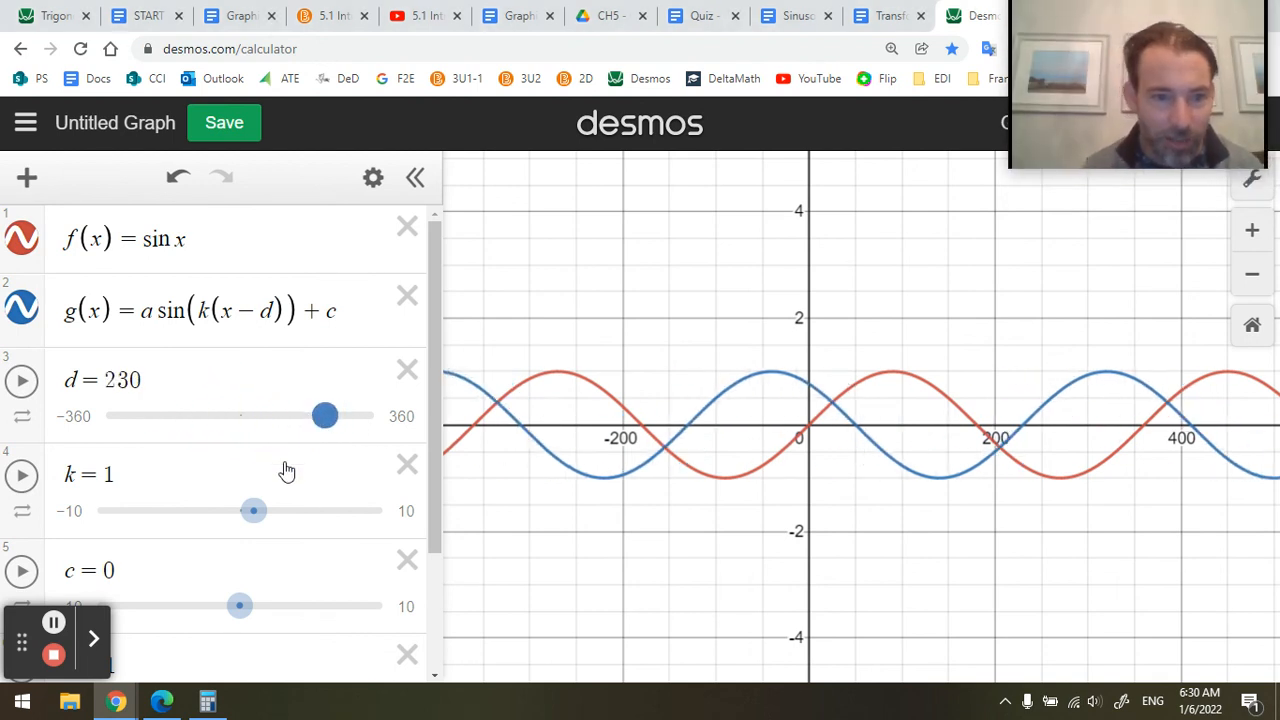
pyautogui.moveTo(253, 511); pyautogui.dragTo(301, 511)
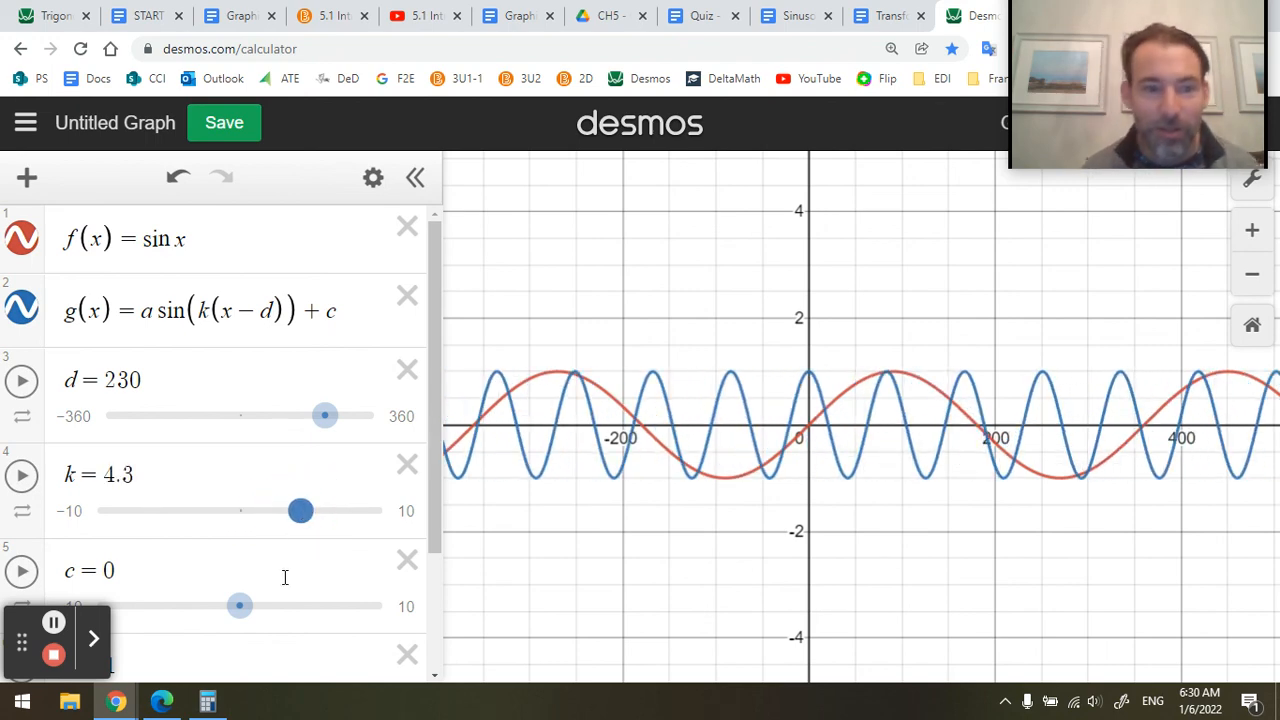
# Set the slider c to −1.5 and the slider a to −10
pyautogui.moveTo(240, 605); pyautogui.dragTo(279, 598)
pyautogui.moveTo(305, 601); pyautogui.dragTo(63, 537)
pyautogui.scroll(-1, 260, 594)
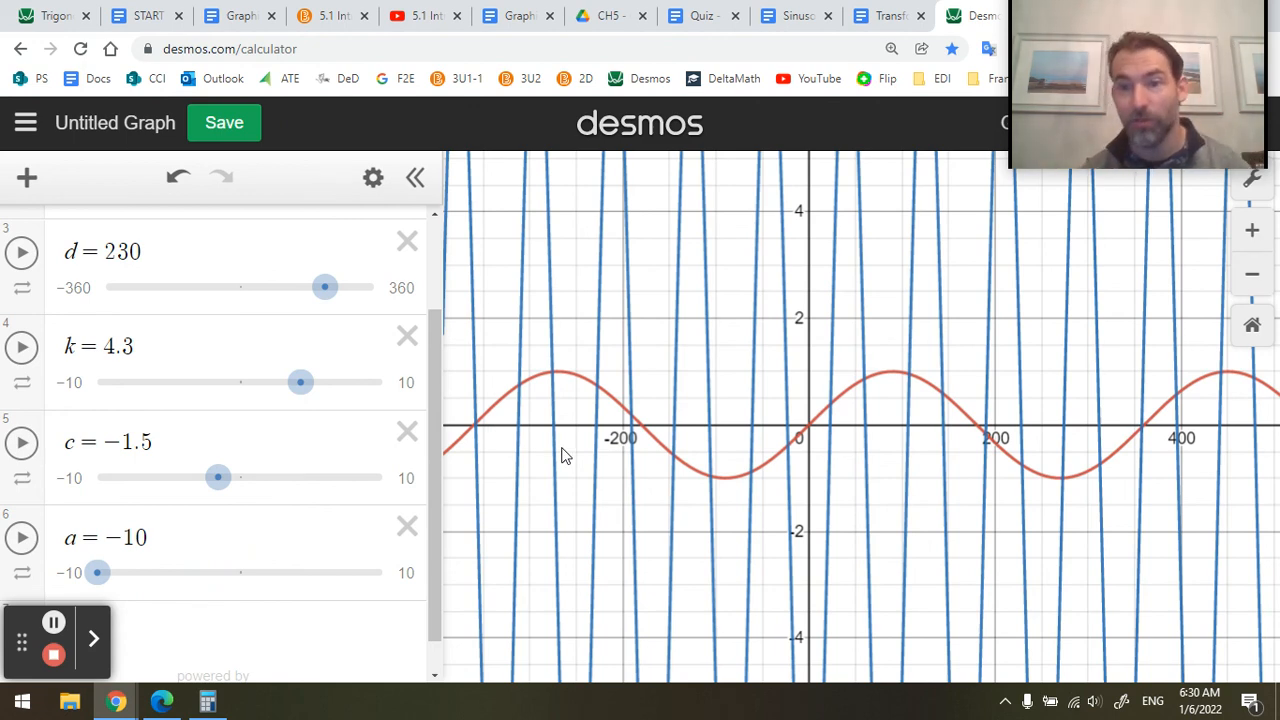
pyautogui.moveTo(1206, 80)
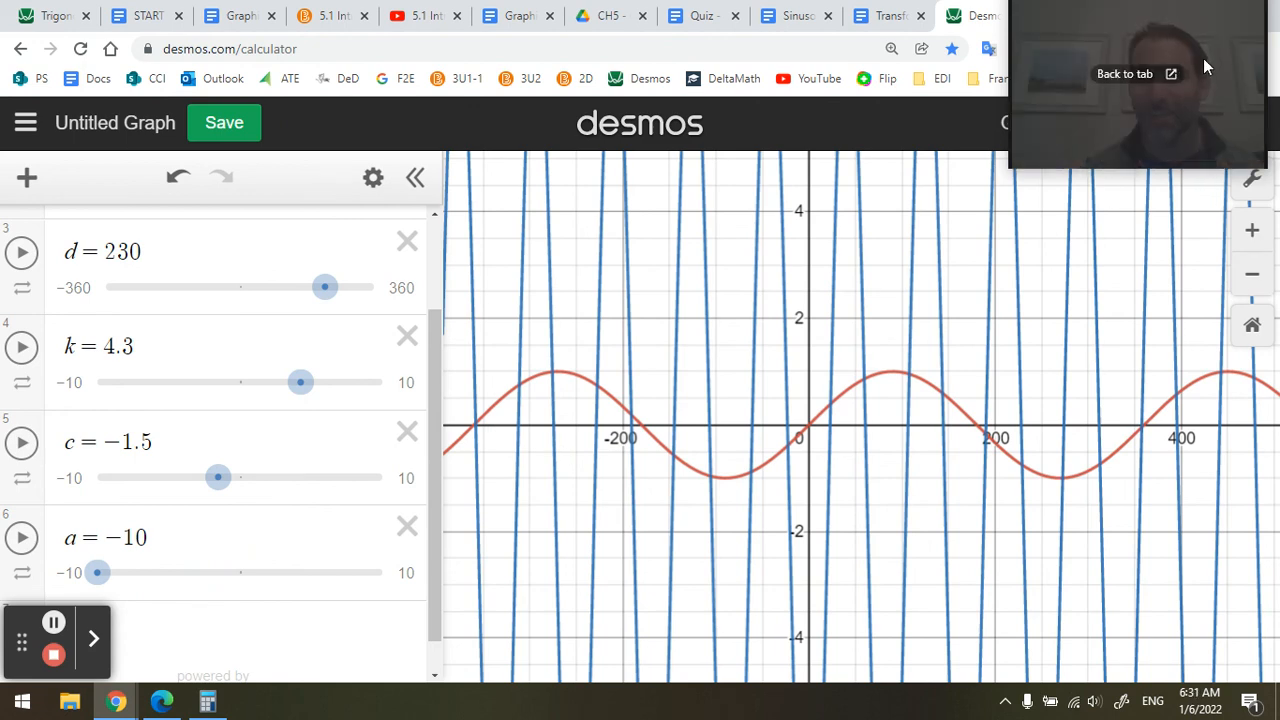
pyautogui.moveTo(1203, 58); pyautogui.dragTo(1191, 487)
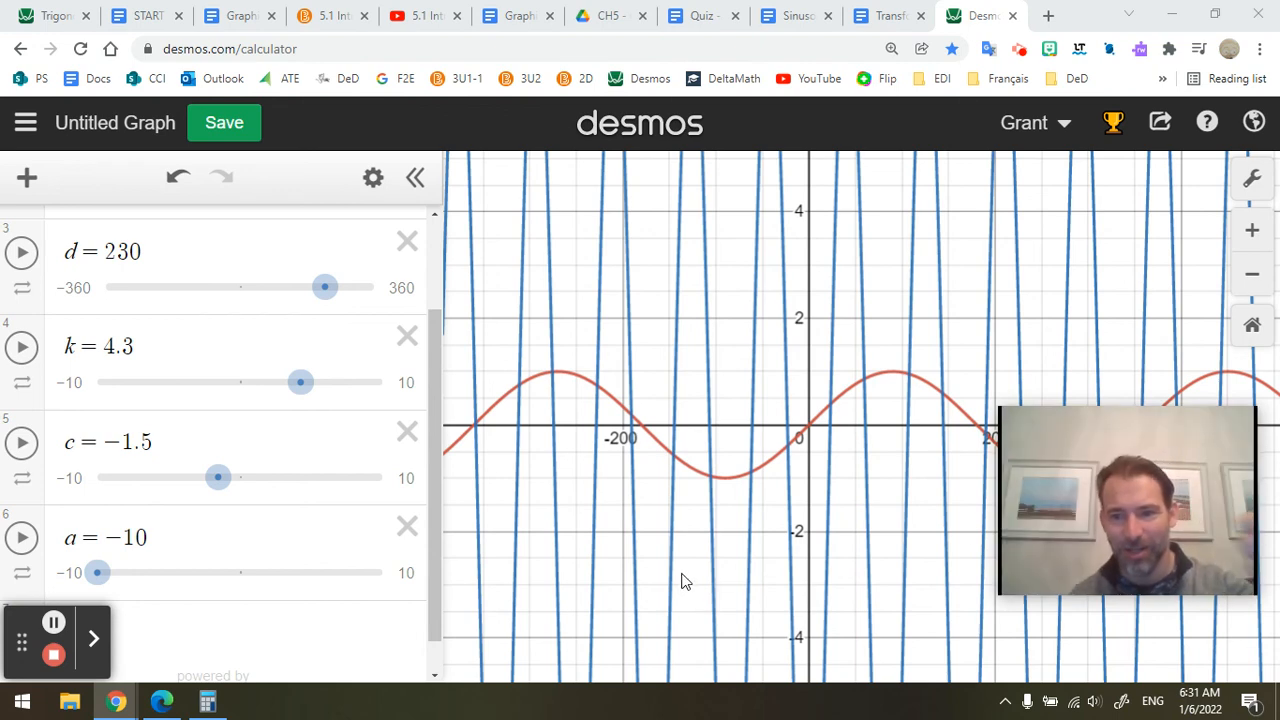